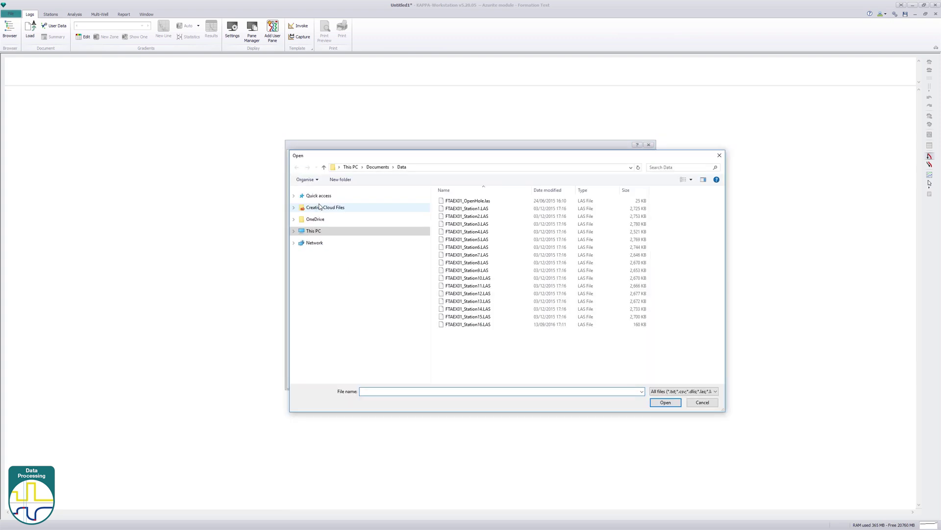
# Load FTAEX01_OpenHole.las together with all the FTAEX01 station LAS files from the Data folder.
pyautogui.click(498, 202)
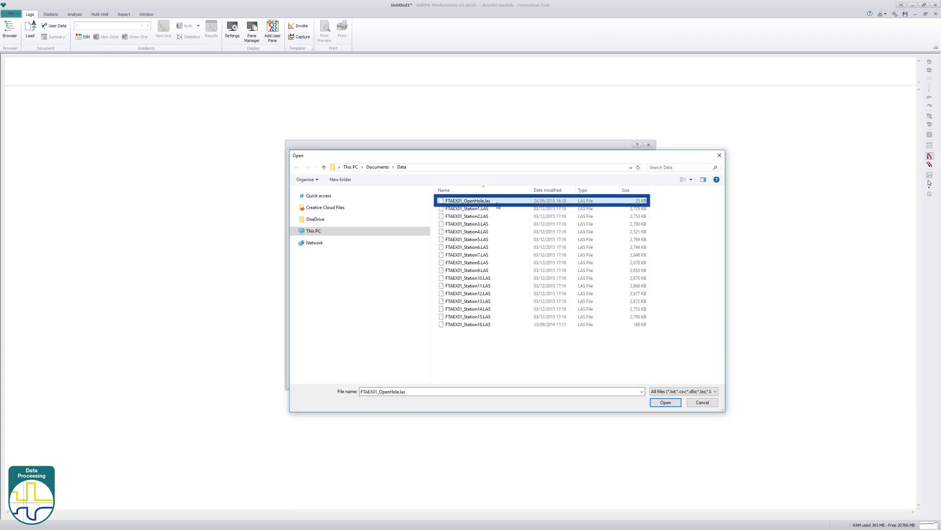
pyautogui.keyDown('shift'); pyautogui.click(490, 324); pyautogui.keyUp('shift')
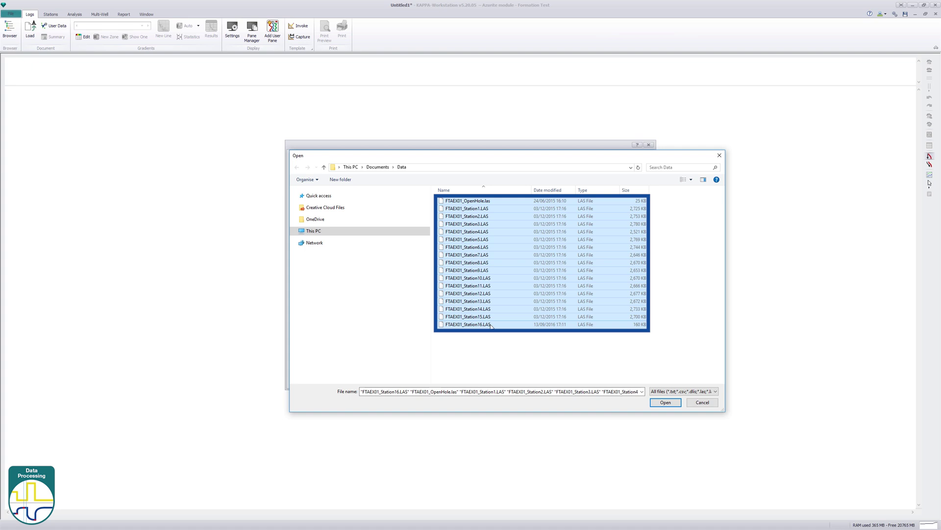
pyautogui.click(664, 402)
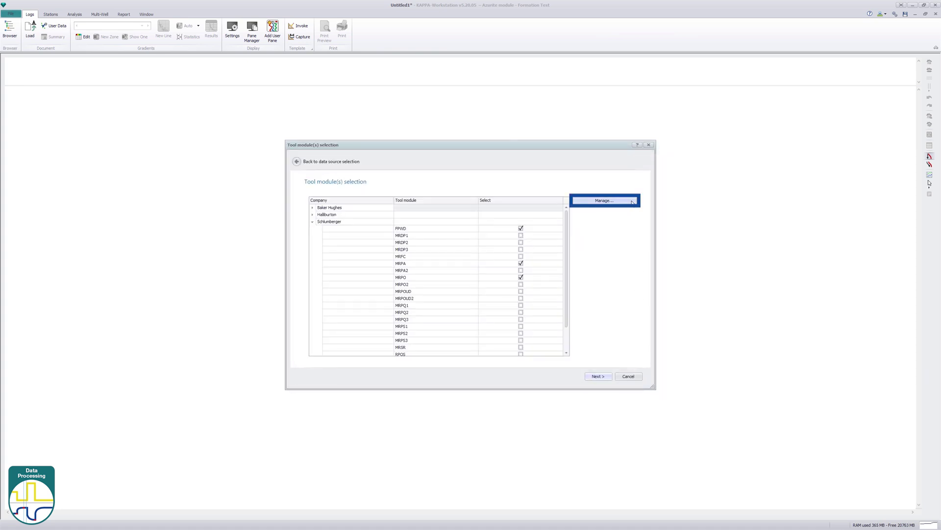
# Inspect the mnemonic codes and categories of the Schlumberger MRPA template among the managed mnemonic templates.
pyautogui.click(632, 202)
pyautogui.moveTo(465, 254); pyautogui.dragTo(462, 279)
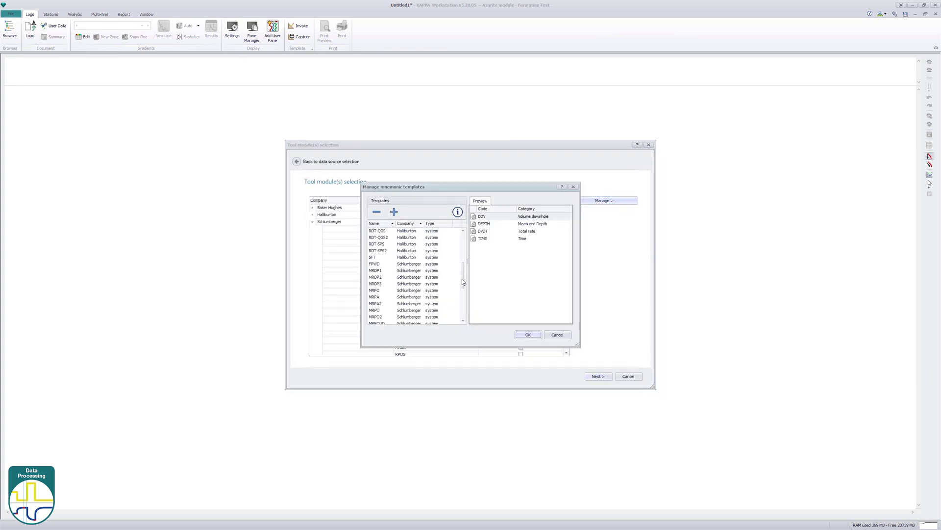
pyautogui.click(374, 297)
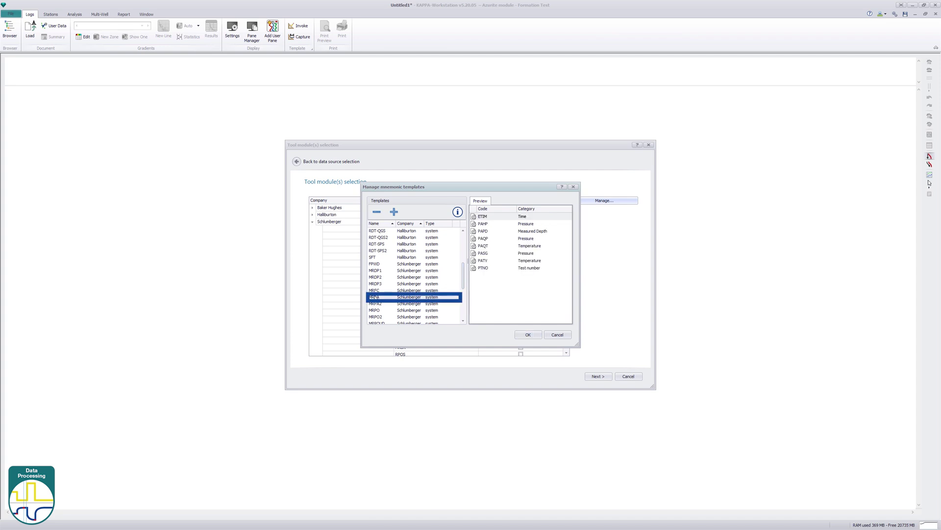
pyautogui.click(516, 335)
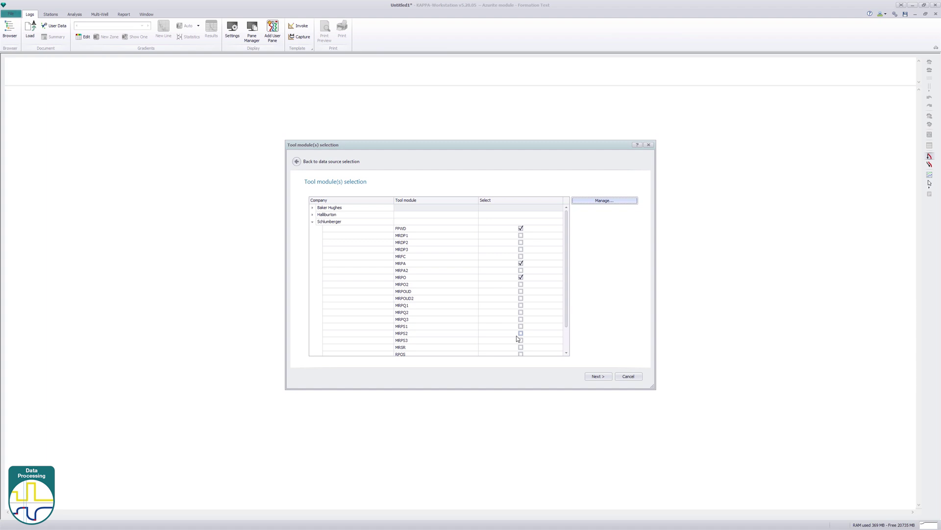
# Accept the selected tool modules, decline defining the unrecognised mnemonics, and accept the data source content.
pyautogui.click(589, 377)
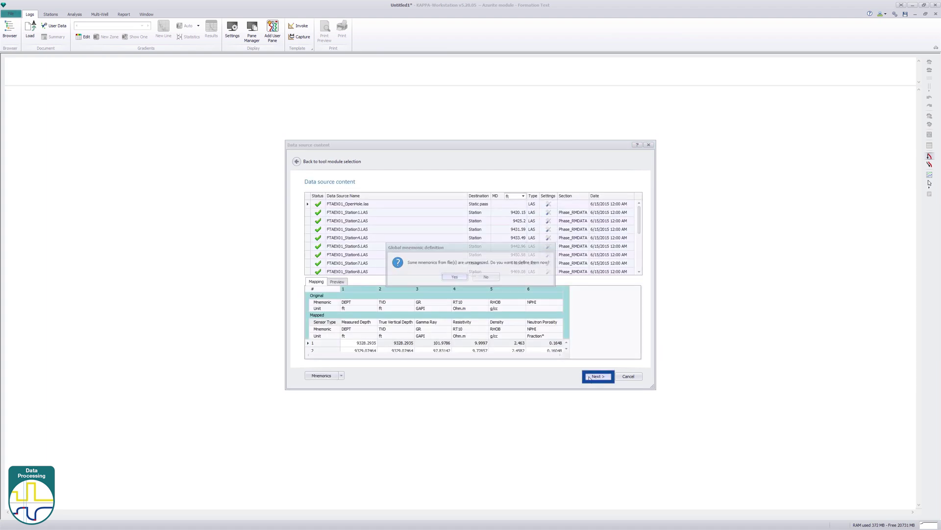
pyautogui.click(488, 277)
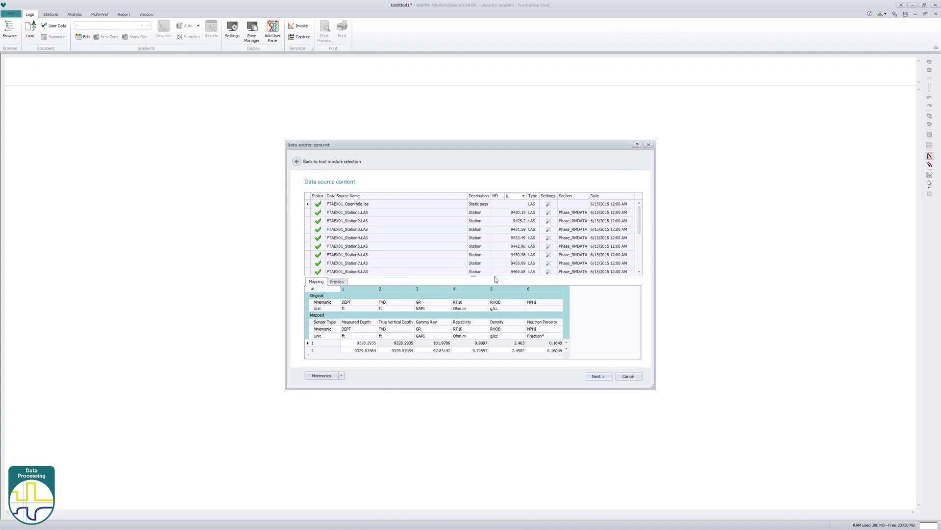
pyautogui.click(608, 377)
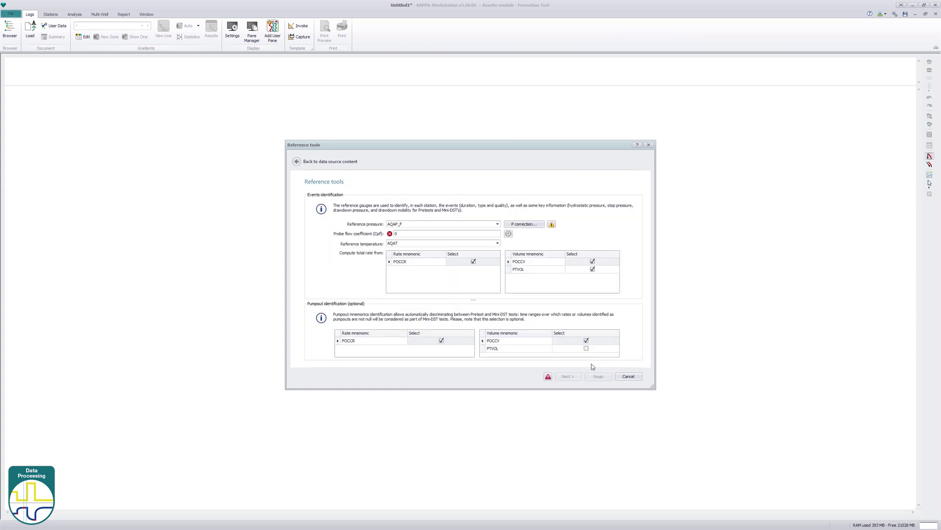
# Review the reference gauge choices, keeping AQAP_F for pressure and AQAT for temperature.
pyautogui.click(498, 224)
pyautogui.click(498, 225)
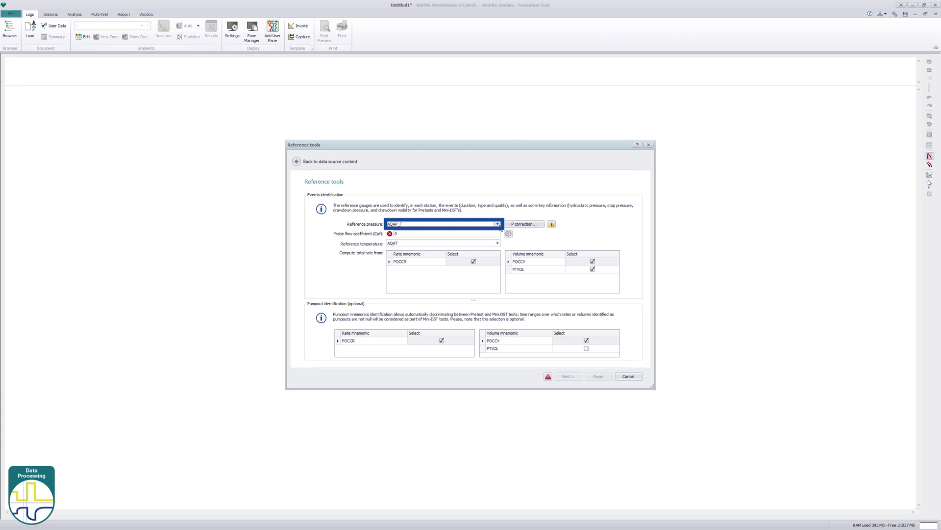
pyautogui.click(499, 244)
pyautogui.click(501, 245)
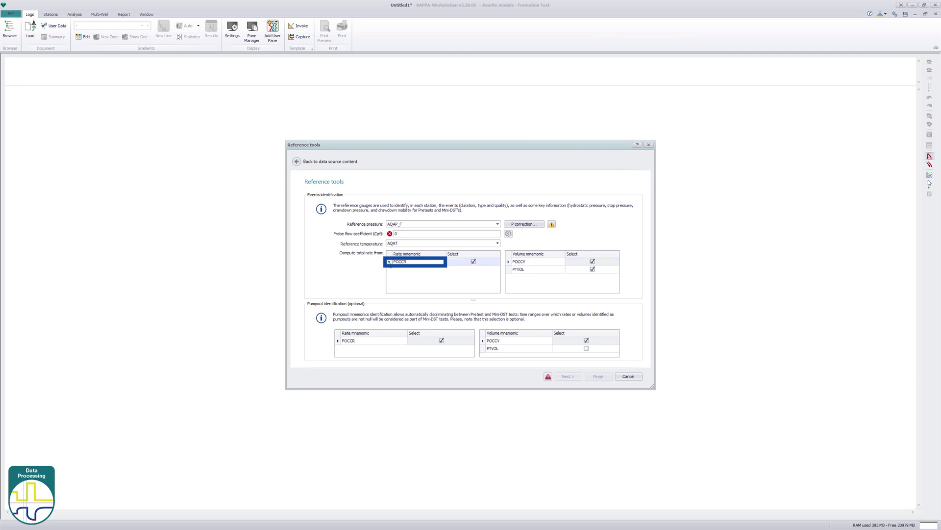
# Fill the probe flow coefficient parameters from Schlumberger's SC 4.75 probe and set rw to 3.6 in.
pyautogui.click(509, 234)
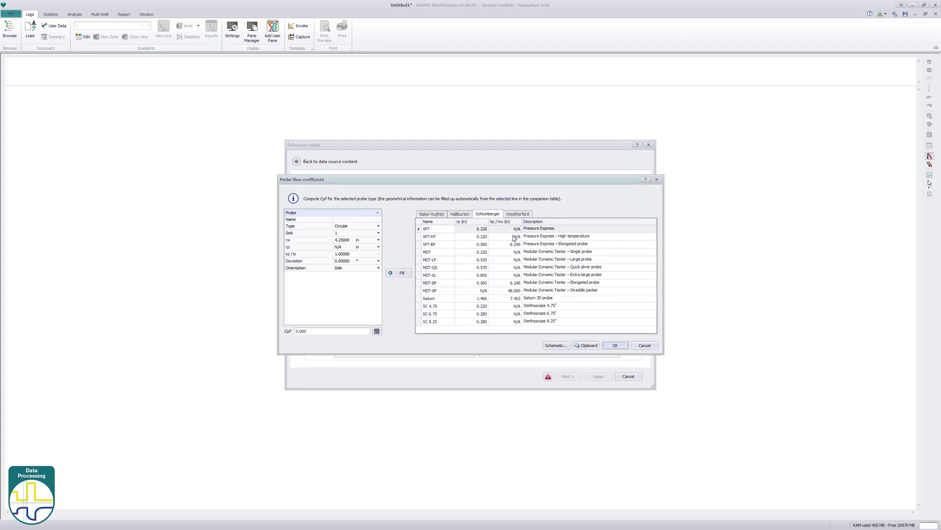
pyautogui.click(438, 306)
pyautogui.click(402, 273)
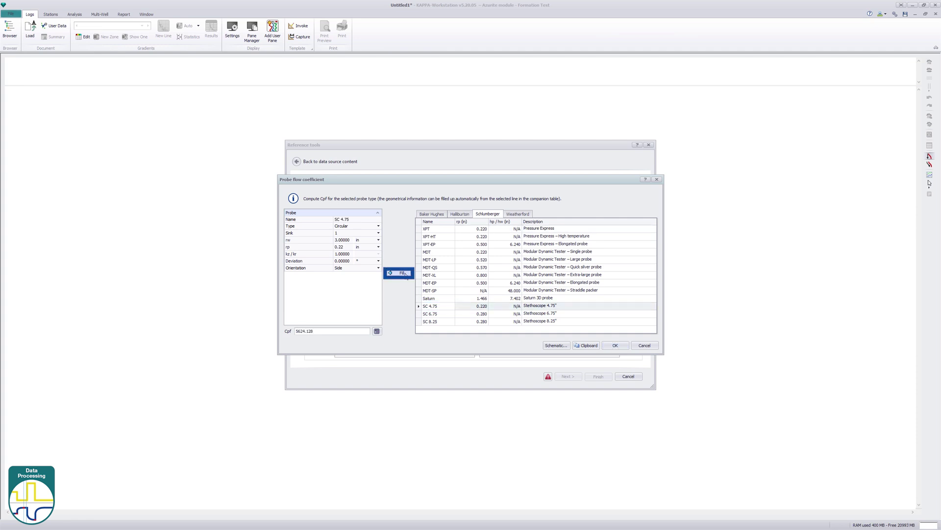
pyautogui.click(343, 239)
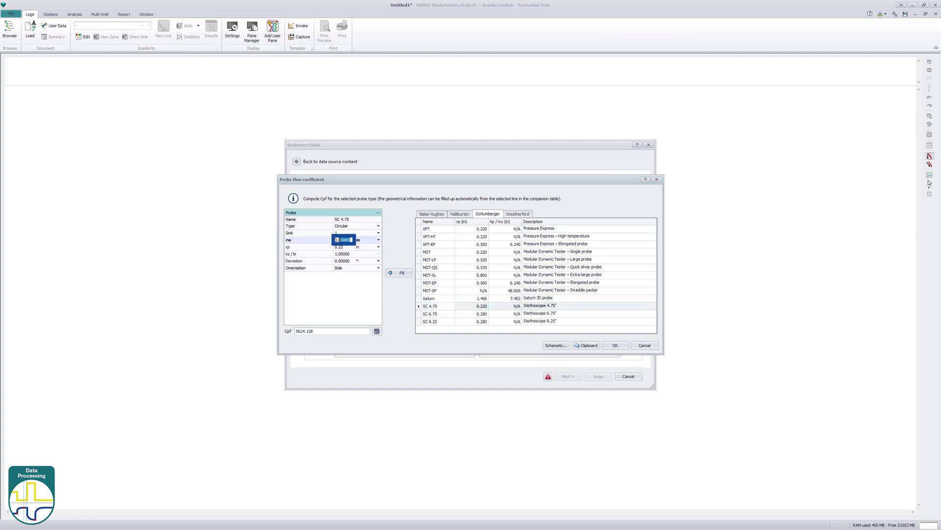
pyautogui.write('3.6')
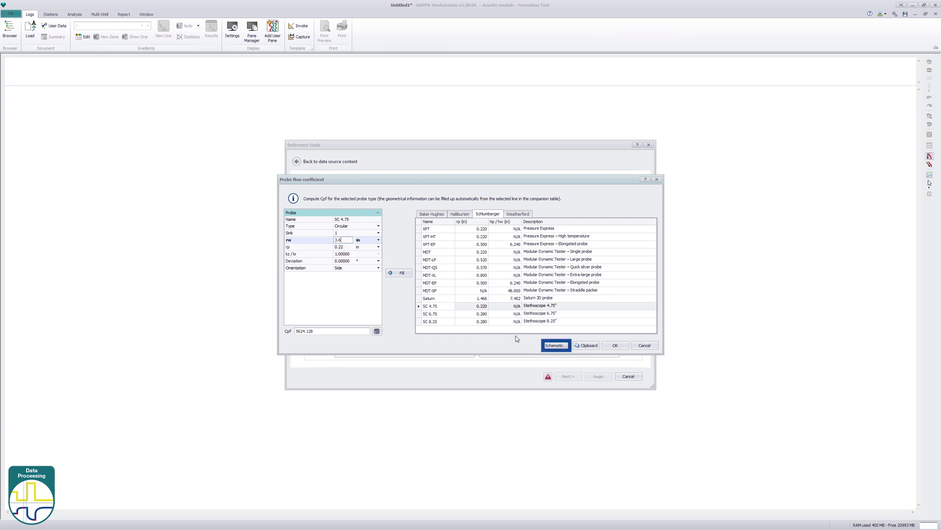
# View the tool schematic, accept the probe flow coefficient and finish the data load.
pyautogui.click(555, 345)
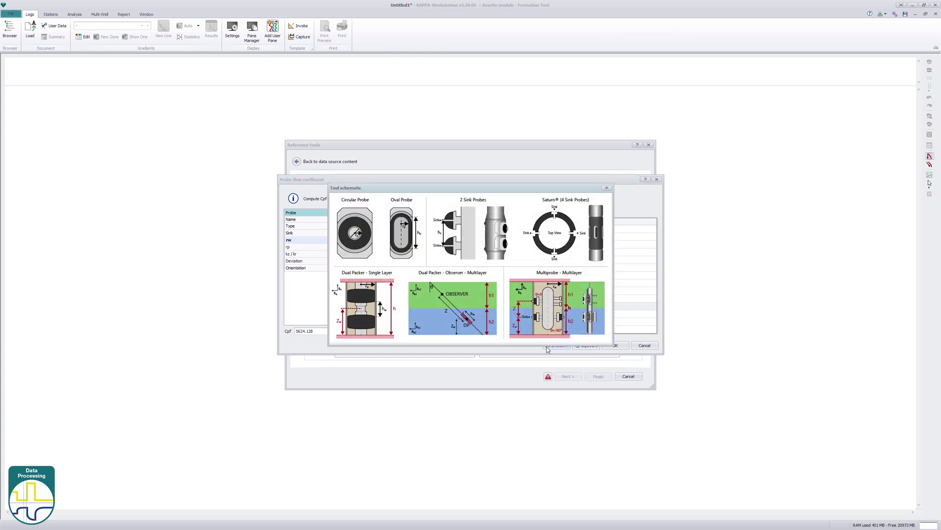
pyautogui.click(607, 188)
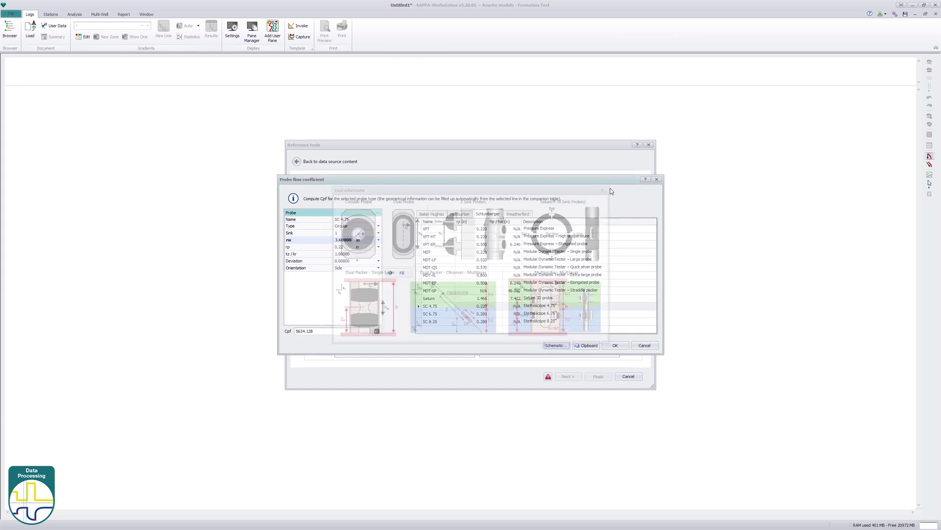
pyautogui.click(622, 346)
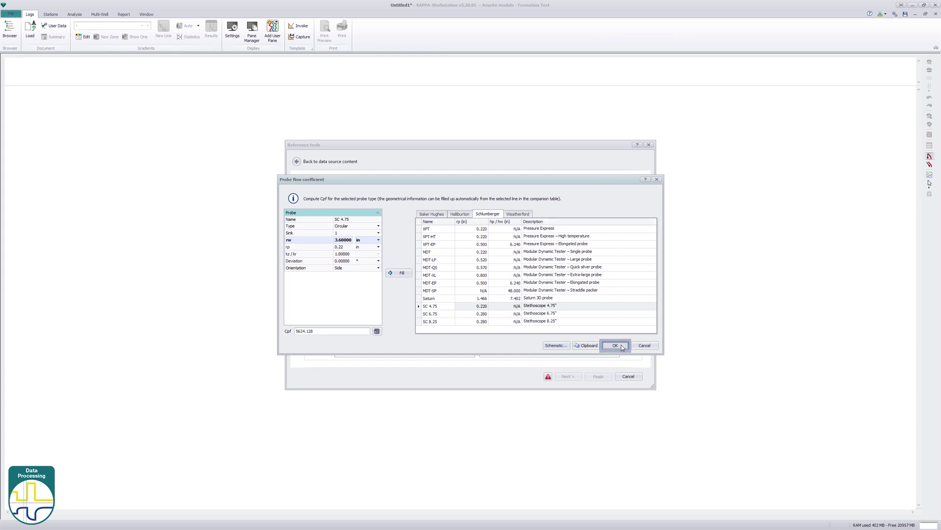
pyautogui.click(606, 378)
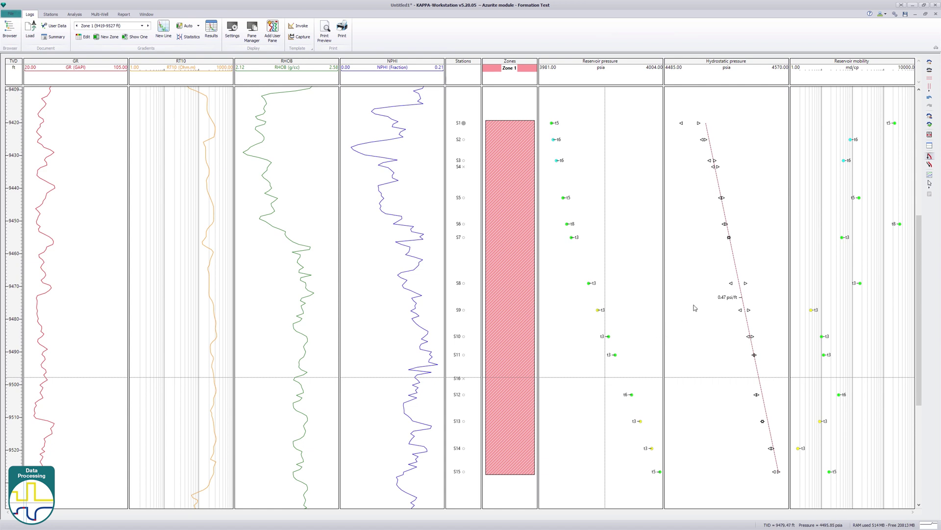
# Examine the technical event identification criteria and the full data quality ratings table in the options, leaving the settings unchanged.
pyautogui.click(895, 14)
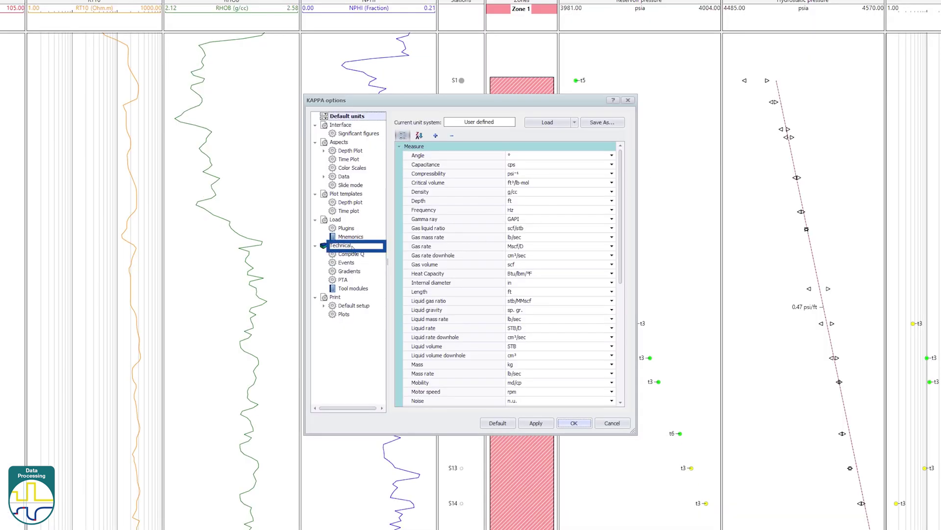
pyautogui.click(349, 249)
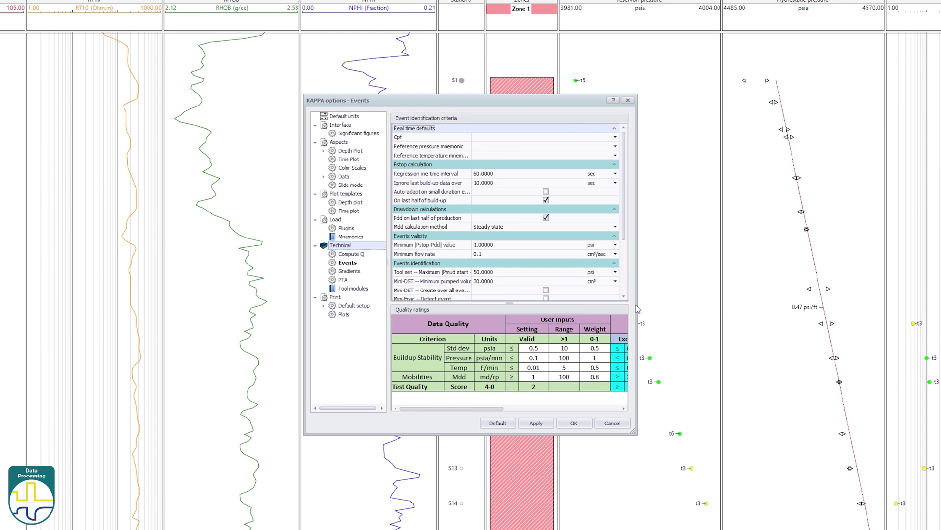
pyautogui.moveTo(638, 309); pyautogui.dragTo(910, 309)
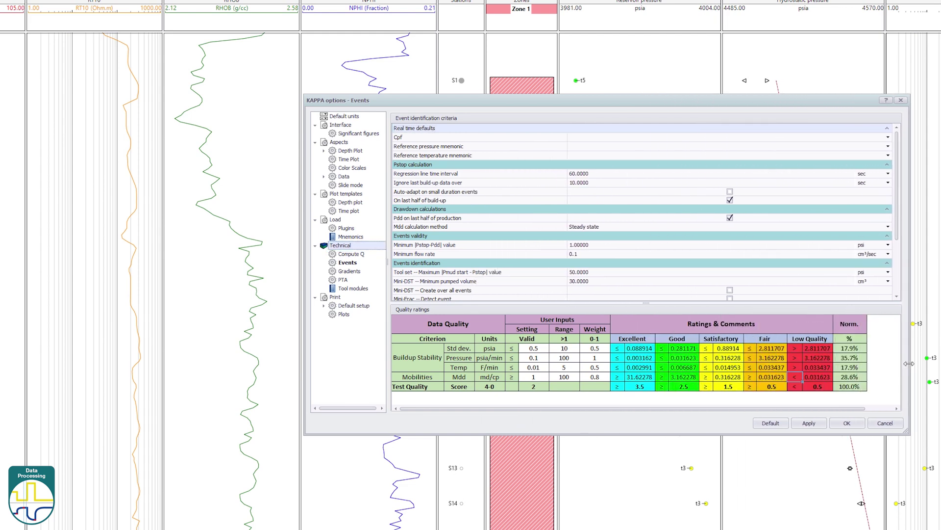
pyautogui.click(878, 425)
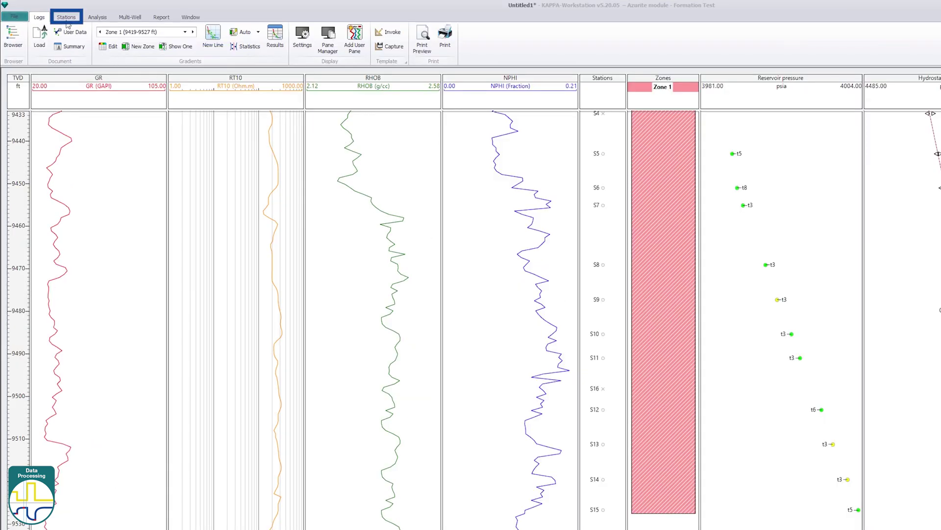
# Display the station time plots for S16 at 9498.2 ft and S12 at 9503.14 ft.
pyautogui.click(51, 14)
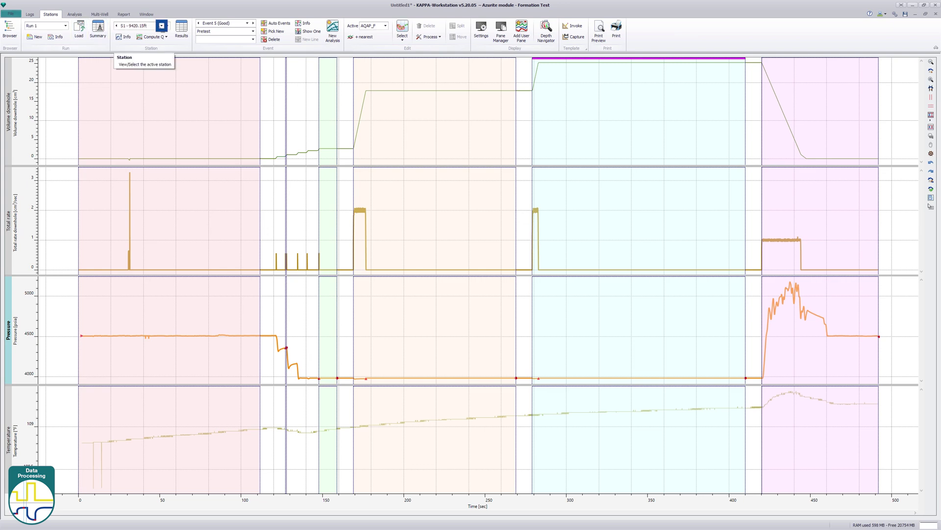
pyautogui.click(161, 25)
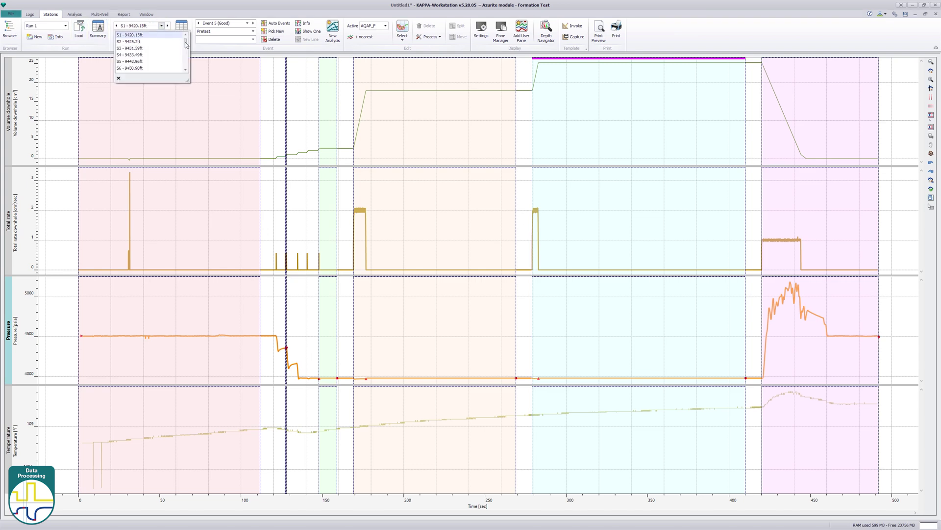
pyautogui.moveTo(186, 40); pyautogui.dragTo(186, 68)
pyautogui.click(140, 68)
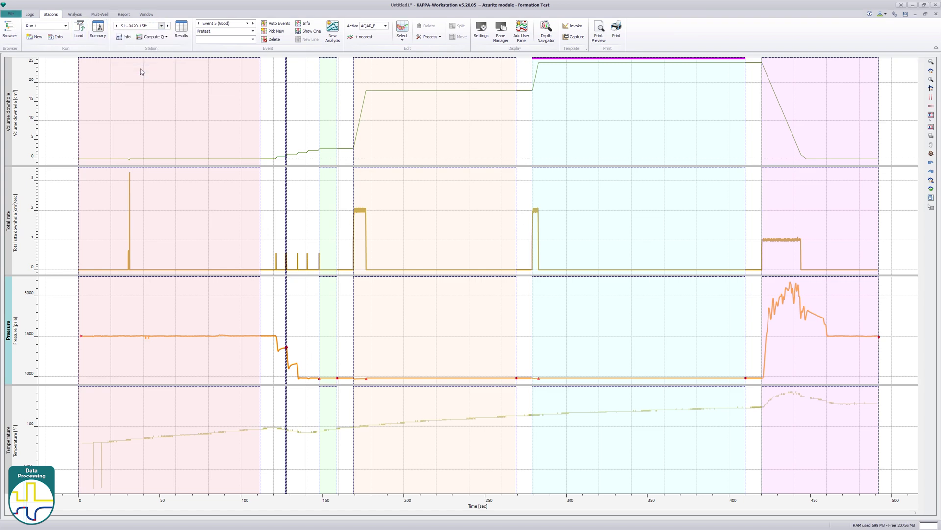
pyautogui.click(162, 26)
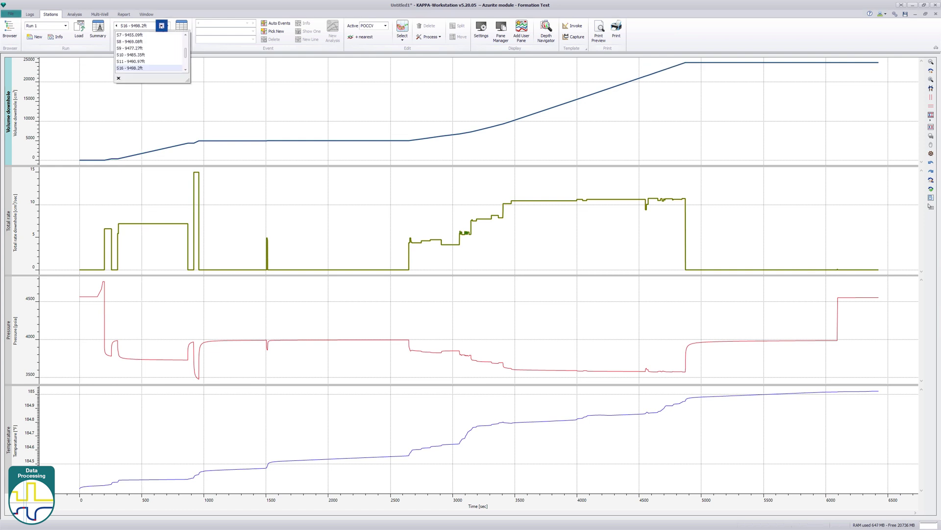
pyautogui.moveTo(185, 53); pyautogui.dragTo(186, 58)
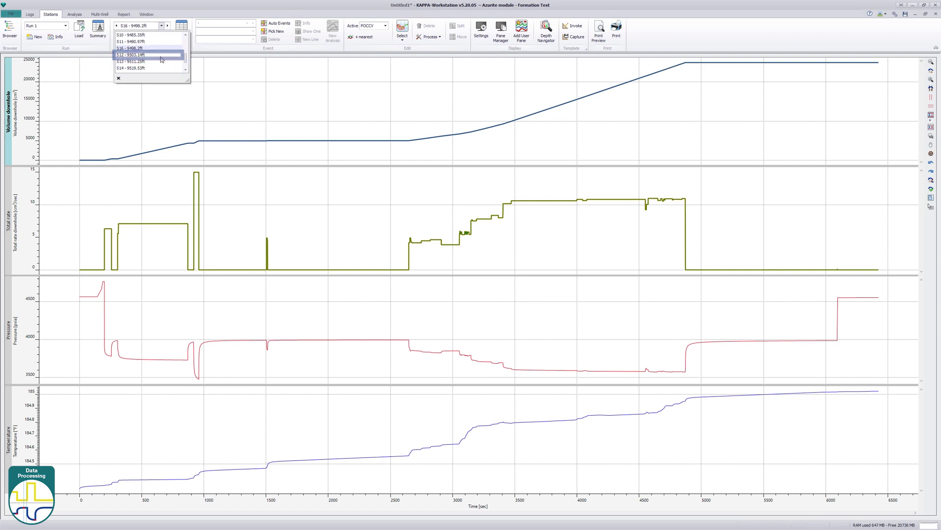
pyautogui.click(138, 56)
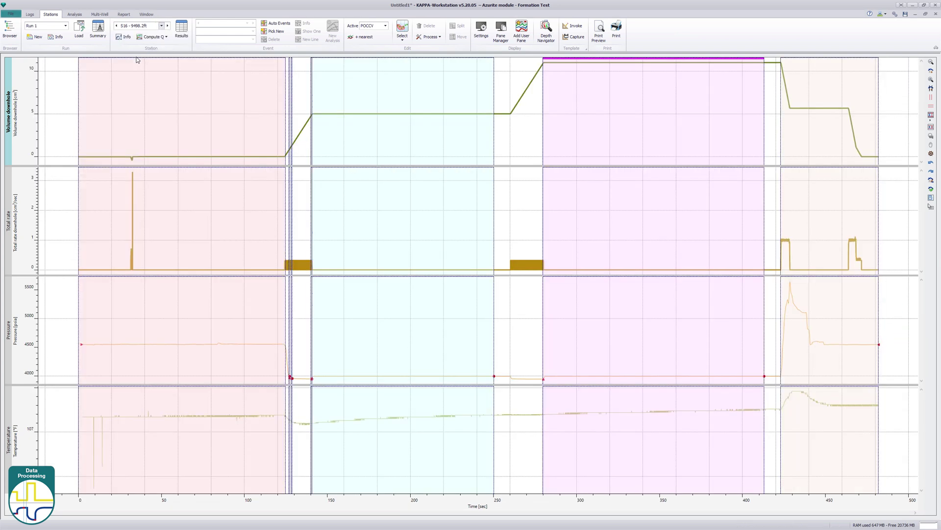
# Switch to station S14 at 9519.53 ft and start computing its downhole rates from volumes.
pyautogui.click(161, 26)
pyautogui.click(154, 69)
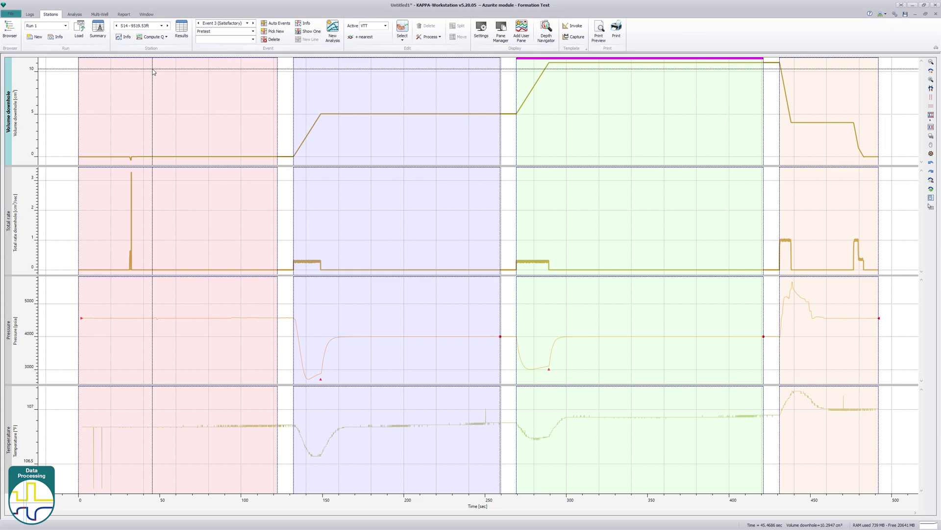
pyautogui.click(166, 37)
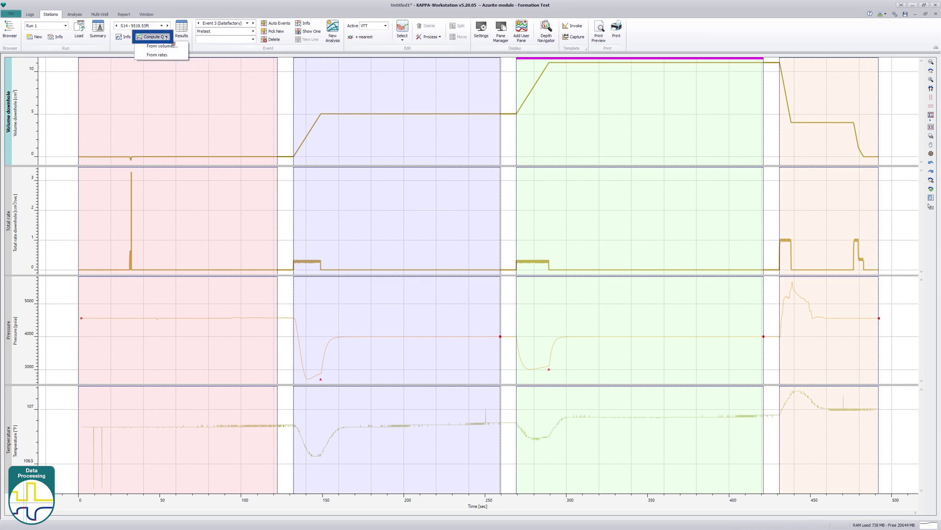
pyautogui.click(172, 46)
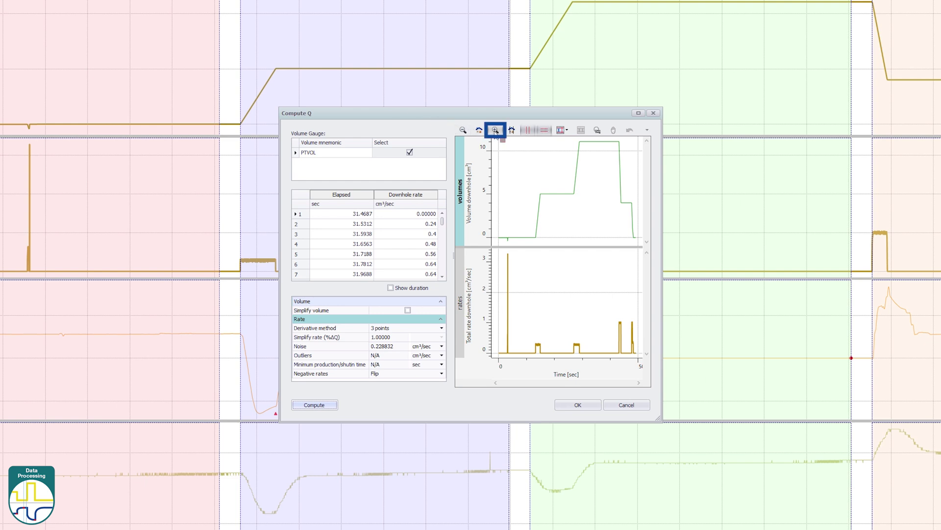
# Check the first production pulse in the rate plot and recompute the rates with Simplify rate (%ΔQ) set to 3.
pyautogui.click(495, 131)
pyautogui.moveTo(534, 345)
pyautogui.mouseDown()
pyautogui.moveTo(554, 364)
pyautogui.moveTo(543, 359)
pyautogui.mouseUp()
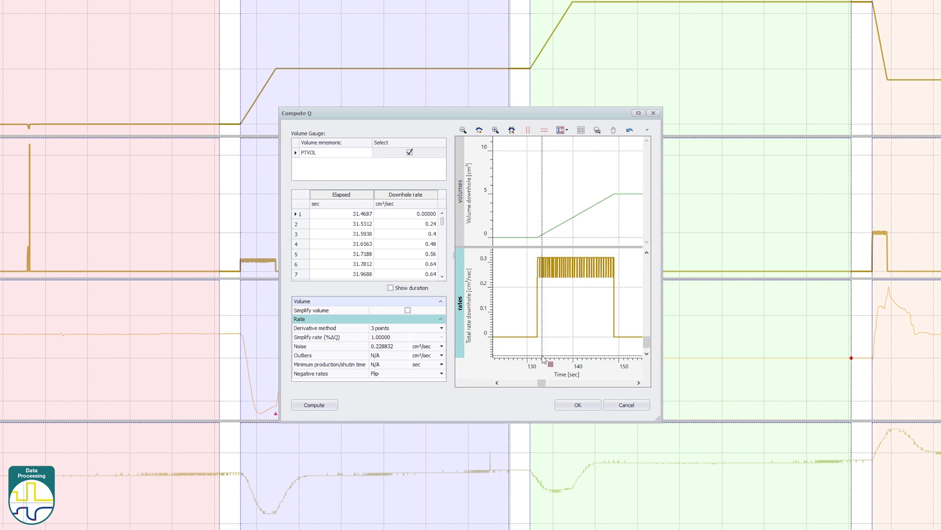
pyautogui.click(396, 337)
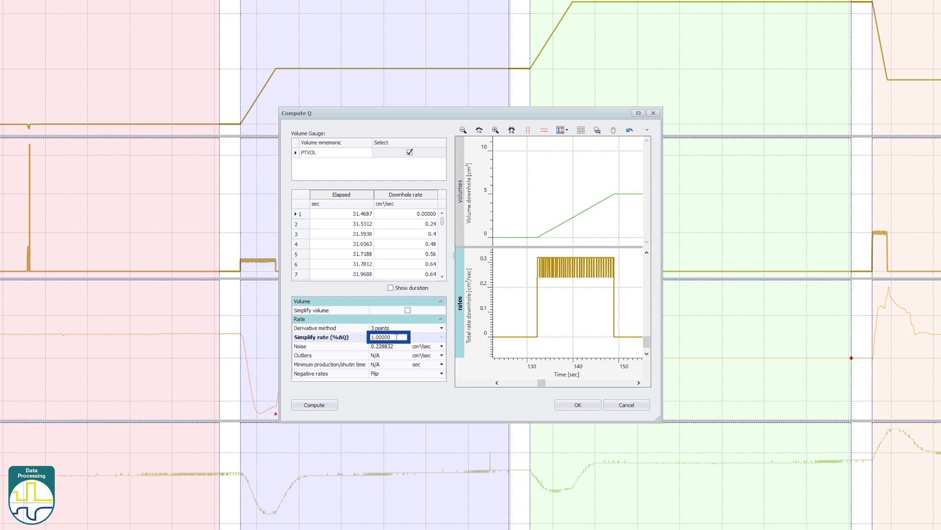
pyautogui.doubleClick(396, 337)
pyautogui.write('3')
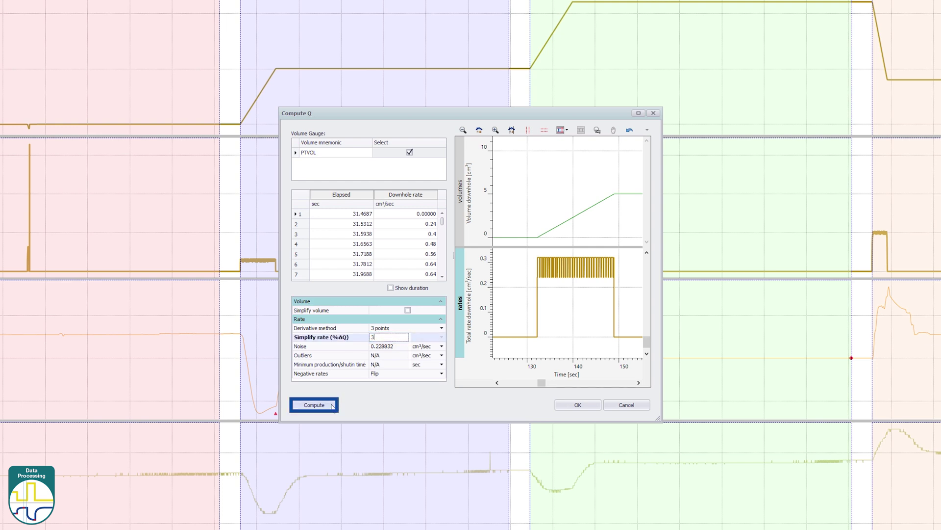
pyautogui.click(314, 405)
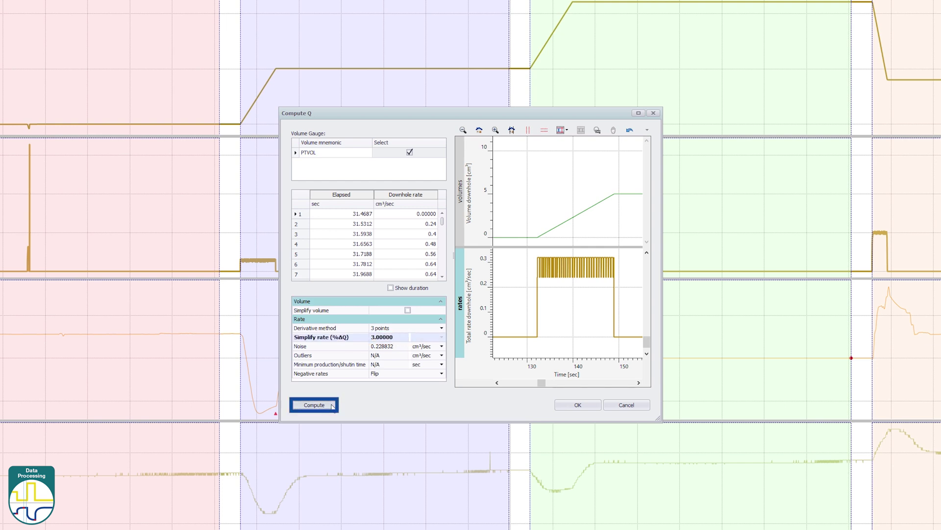
pyautogui.click(479, 130)
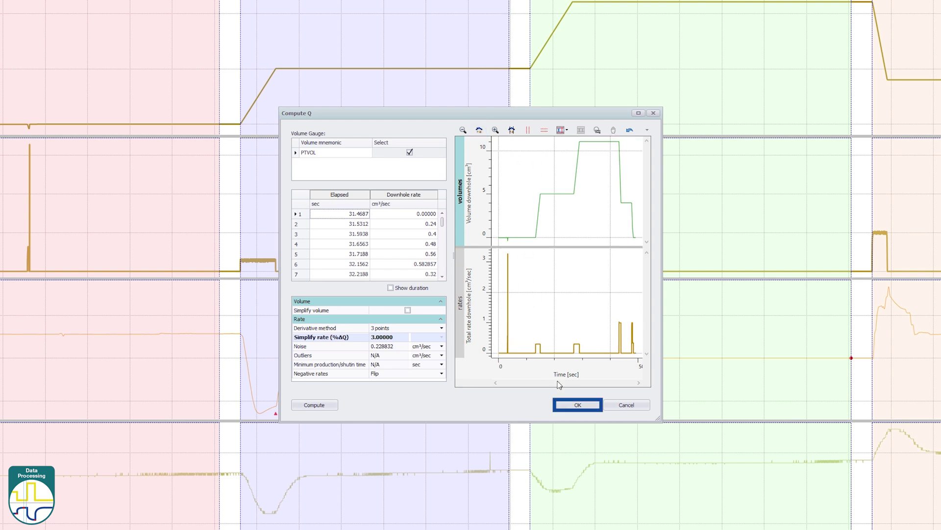
# Apply the recomputed rates to the active station only, updating the rate gauge and PTA analyses with event periods retained and the model regenerated.
pyautogui.click(572, 405)
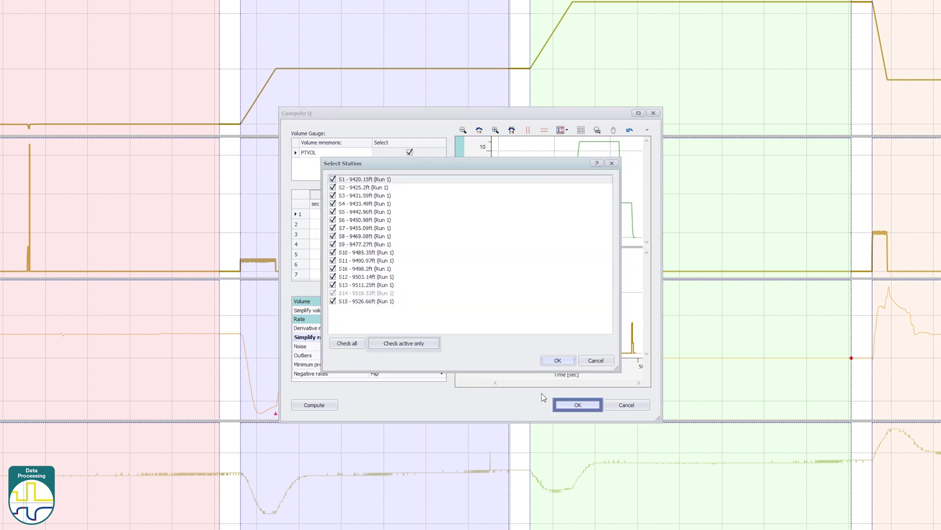
pyautogui.click(429, 345)
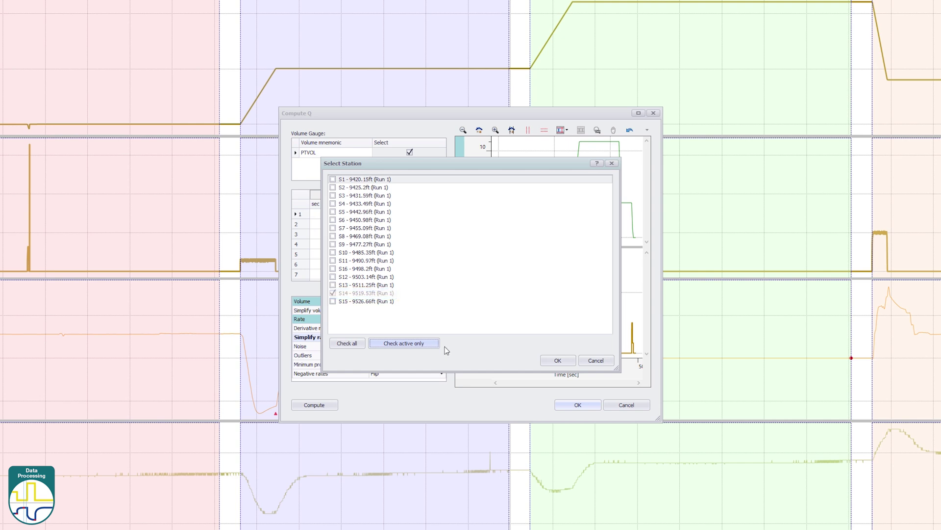
pyautogui.click(547, 361)
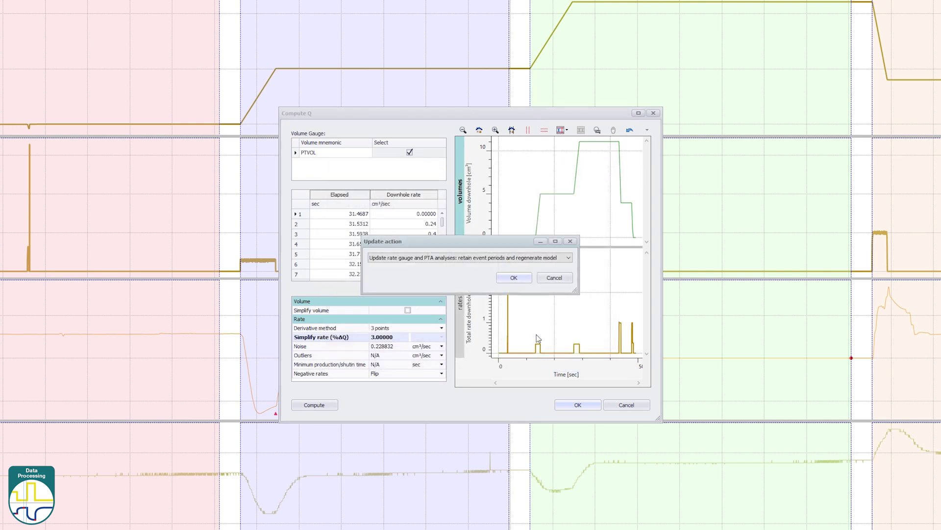
pyautogui.click(568, 258)
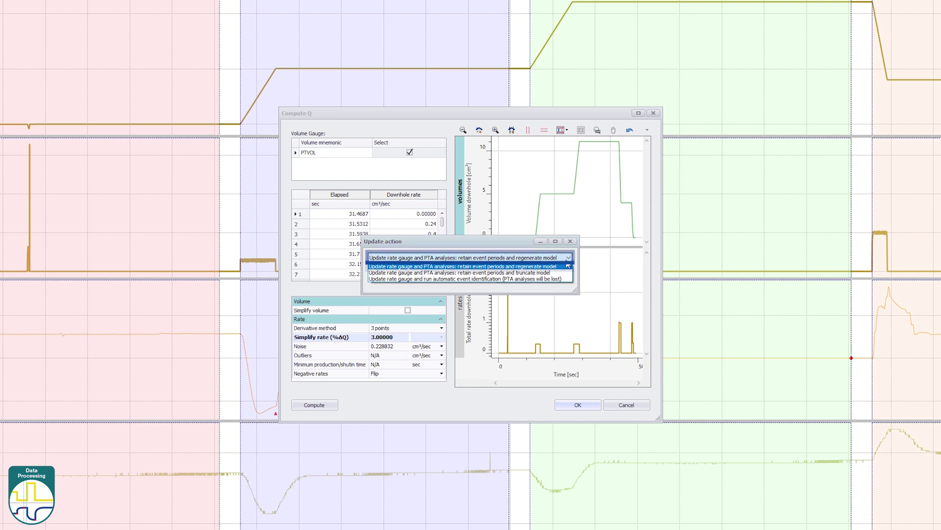
pyautogui.click(567, 264)
pyautogui.click(515, 278)
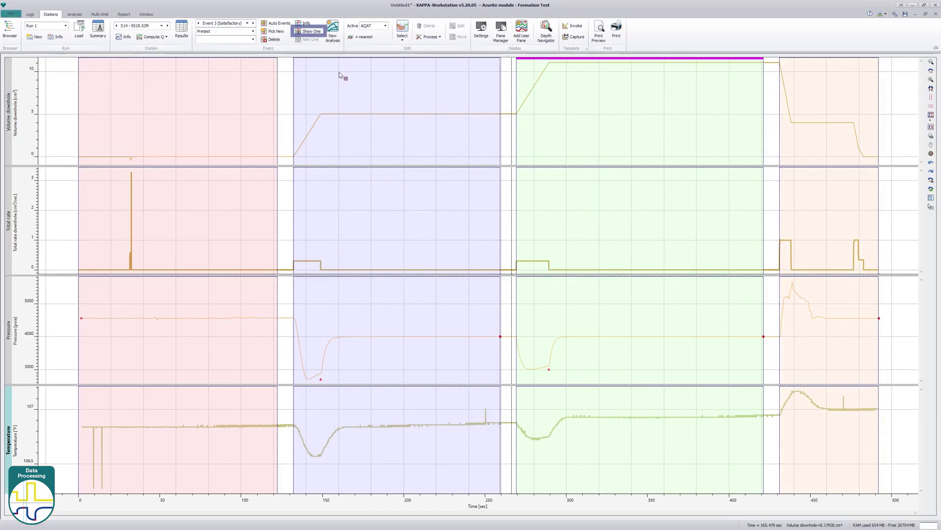
# Isolate Event 3 and move its drawdown pressure marker onto the pressure curve at the end of the drawdown.
pyautogui.click(314, 31)
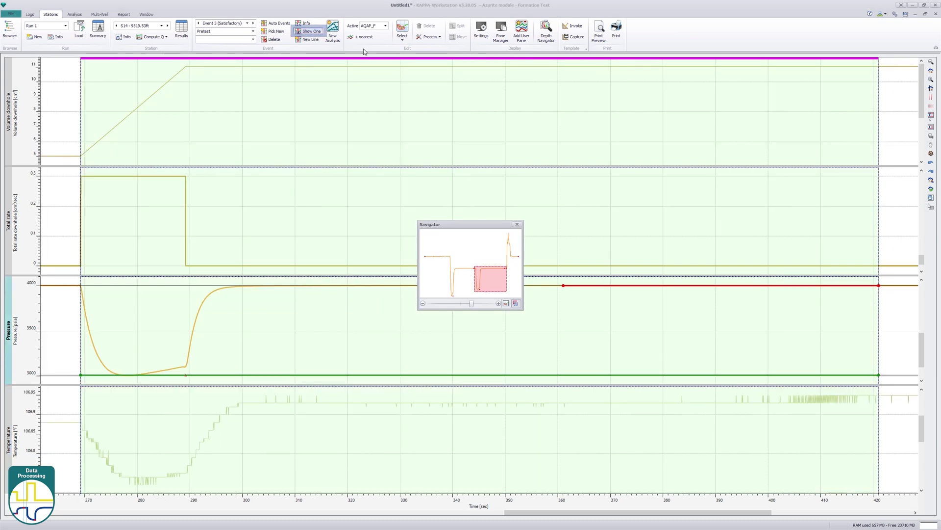
pyautogui.click(931, 80)
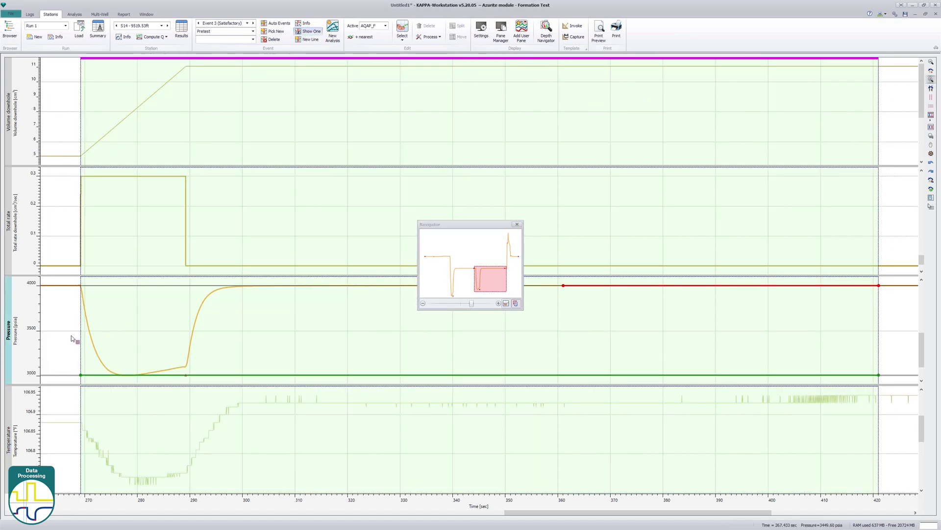
pyautogui.moveTo(70, 334); pyautogui.dragTo(198, 380)
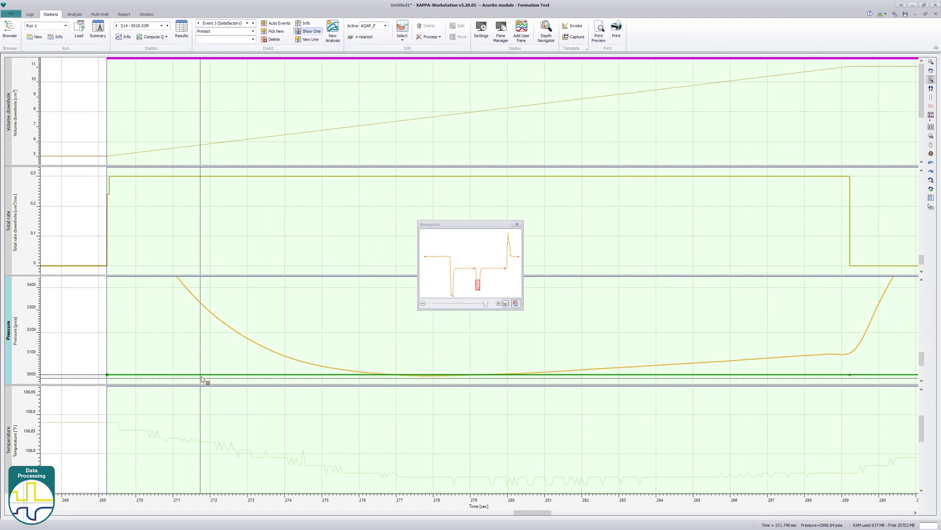
pyautogui.moveTo(851, 377); pyautogui.dragTo(843, 356)
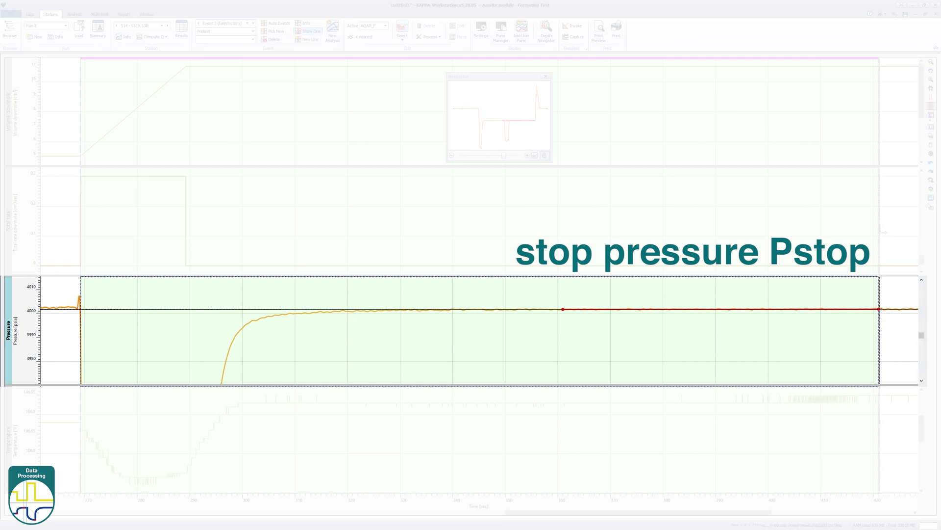
# Draw a new stop pressure line through the late buildup of Event 3, from about 371 to 414 sec.
pyautogui.click(872, 310)
pyautogui.moveTo(880, 330); pyautogui.dragTo(880, 334)
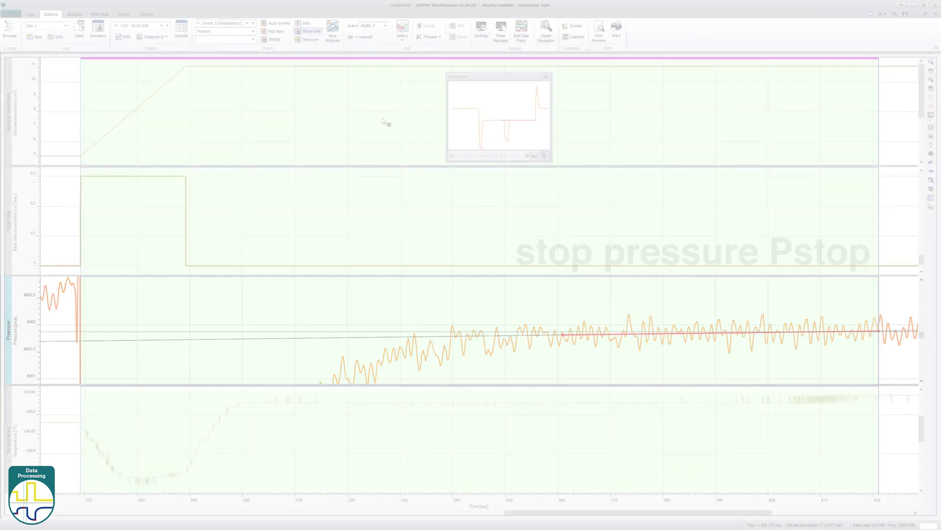
pyautogui.click(309, 39)
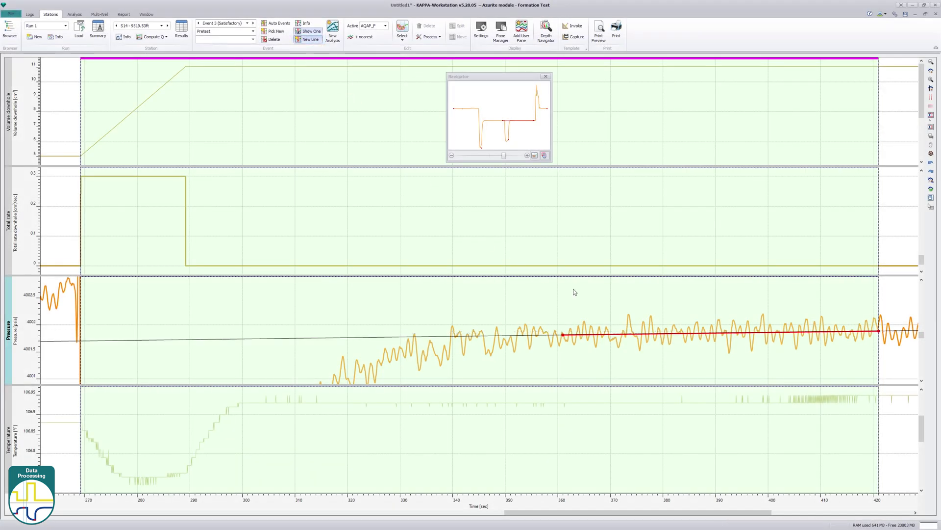
pyautogui.click(625, 320)
pyautogui.moveTo(774, 342); pyautogui.dragTo(849, 348)
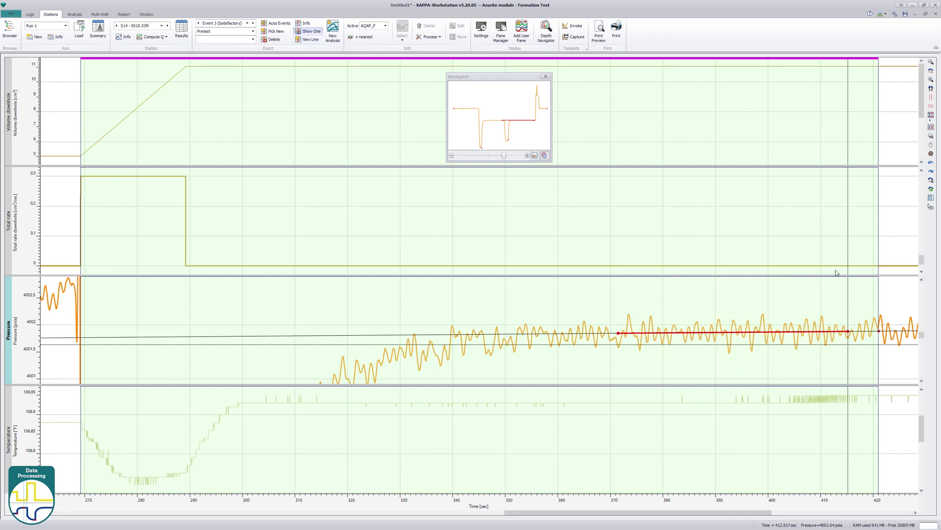
# Return to the view of all events in the station and review its results table.
pyautogui.click(931, 71)
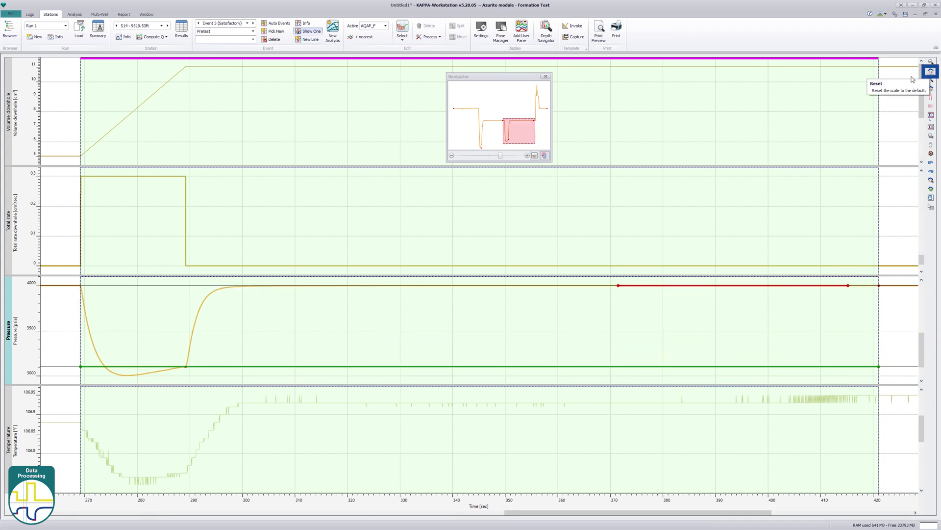
pyautogui.click(546, 76)
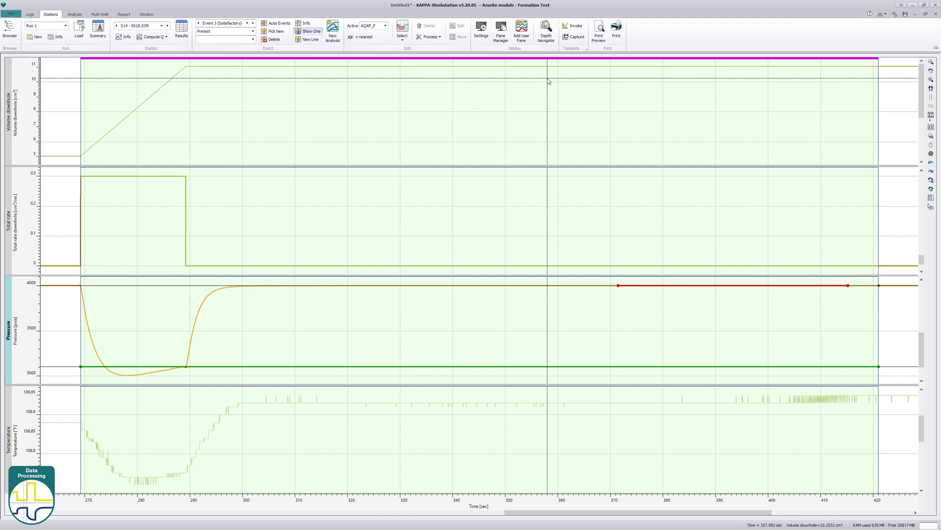
pyautogui.click(320, 32)
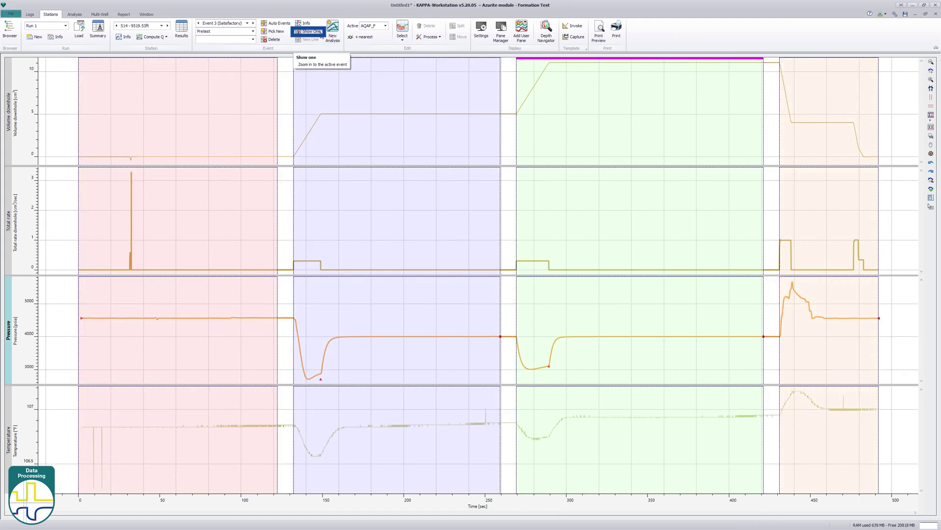
pyautogui.click(181, 30)
pyautogui.moveTo(663, 250); pyautogui.dragTo(922, 299)
pyautogui.click(874, 338)
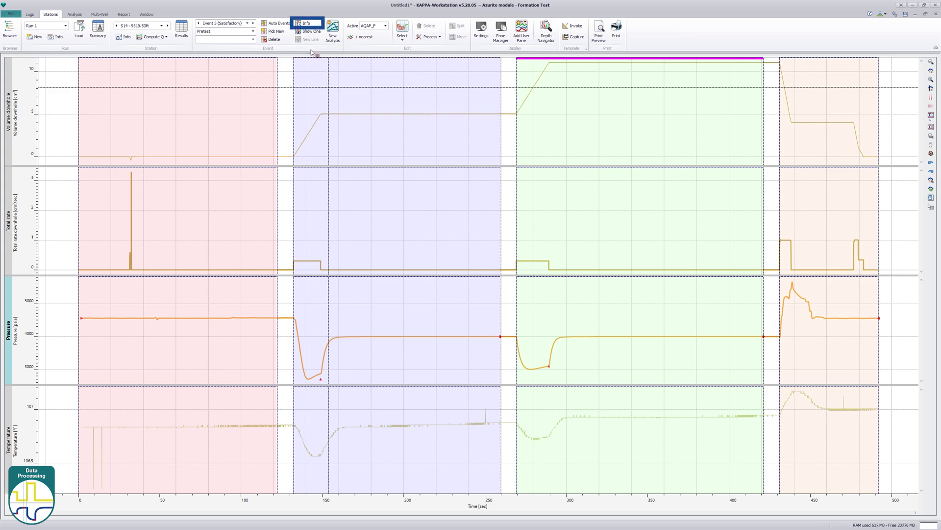
# Reset the drawdown pressure (Pdd) of Event 3 in its event information.
pyautogui.click(311, 28)
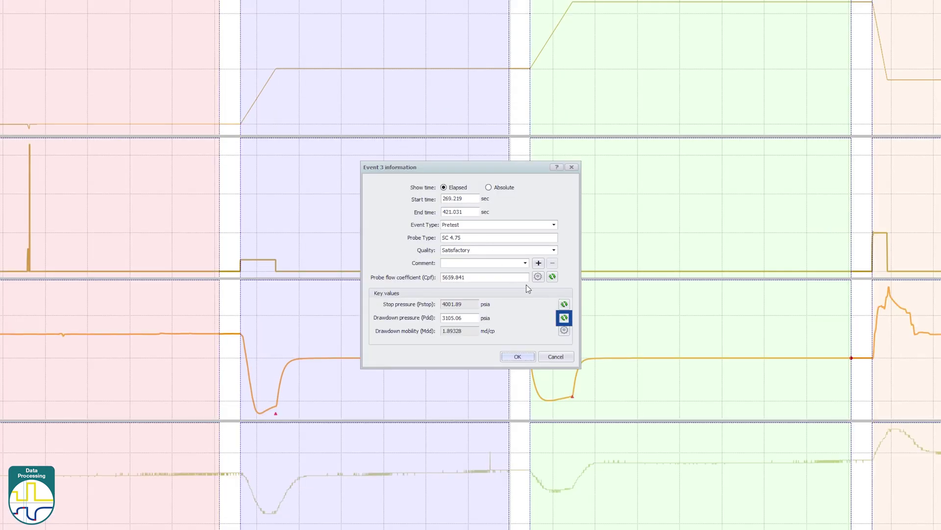
pyautogui.click(565, 318)
pyautogui.click(518, 357)
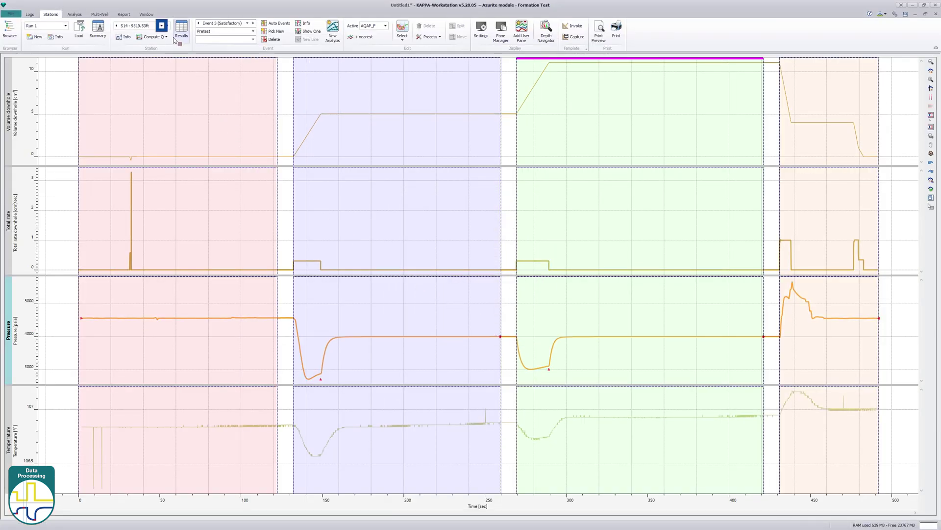
# Display station S16 at 9498.2 ft and make the Mini DST, Event 6, the active event.
pyautogui.click(162, 25)
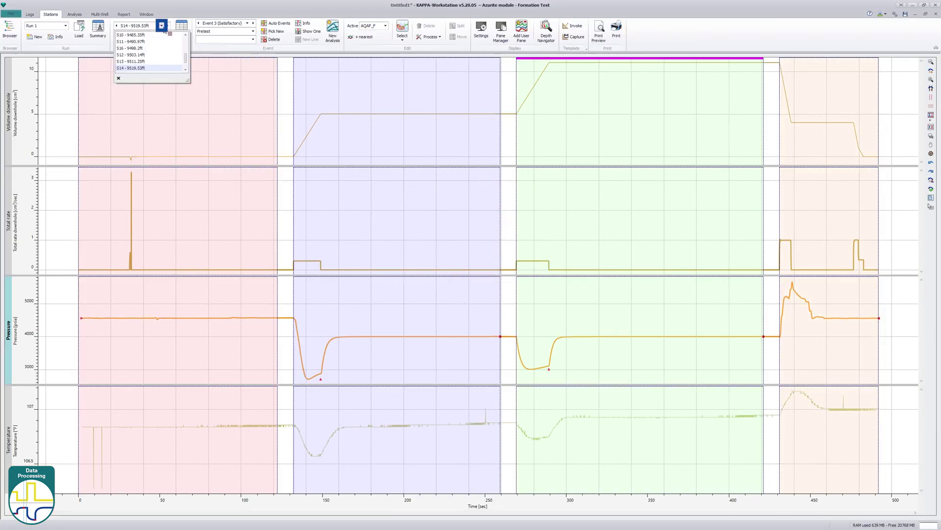
pyautogui.click(146, 55)
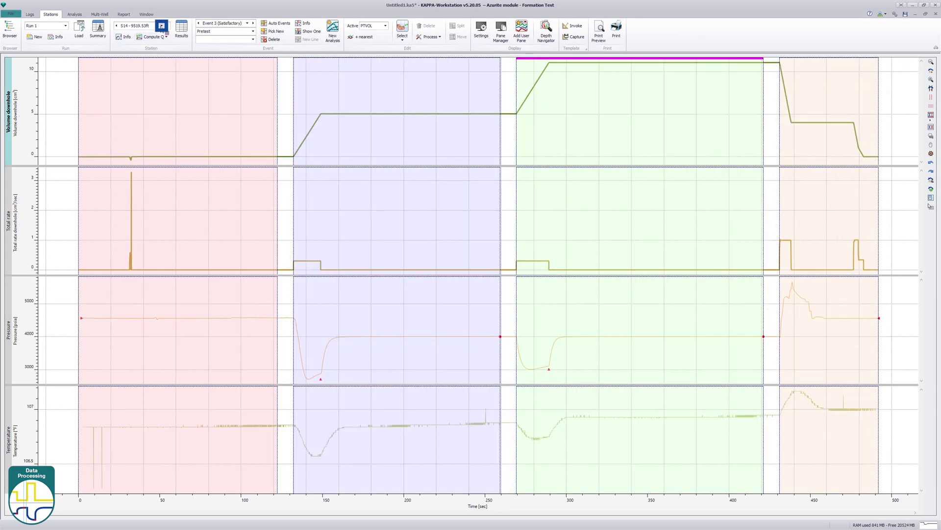
pyautogui.click(162, 26)
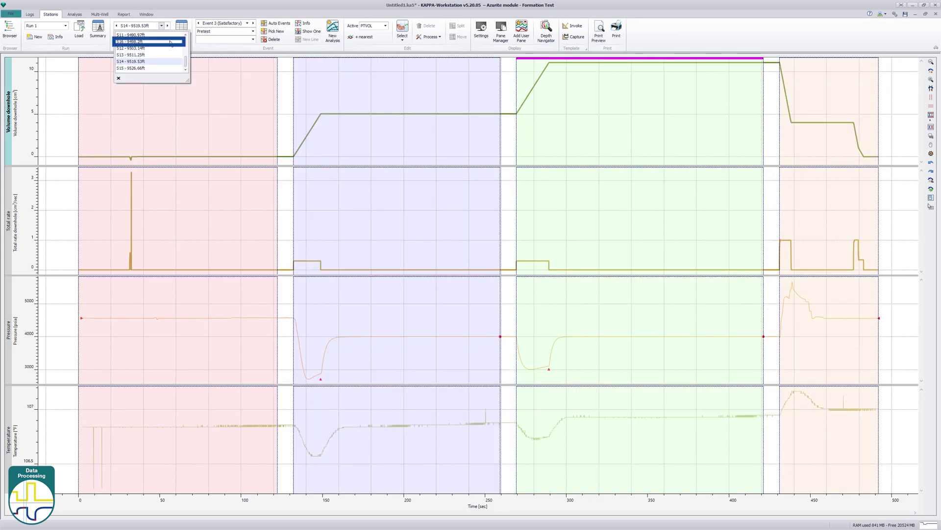
pyautogui.click(156, 42)
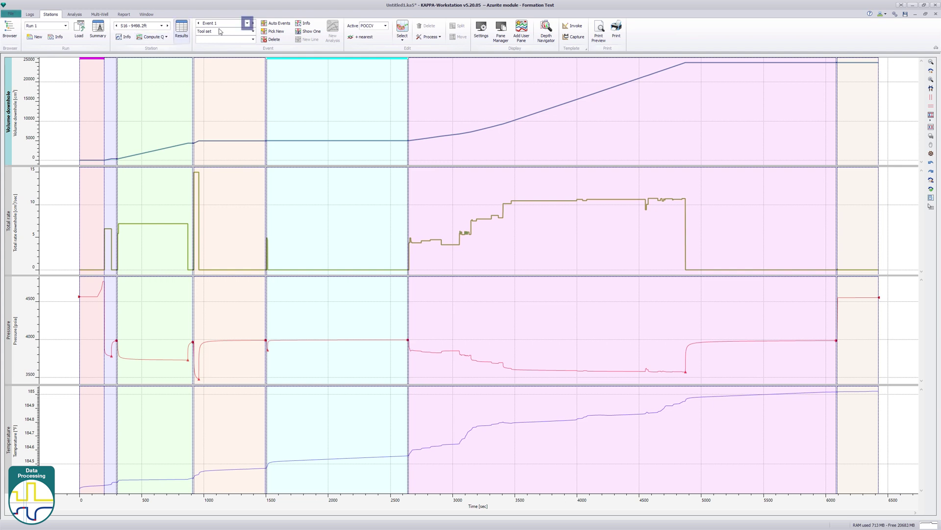
pyautogui.click(247, 23)
pyautogui.click(232, 68)
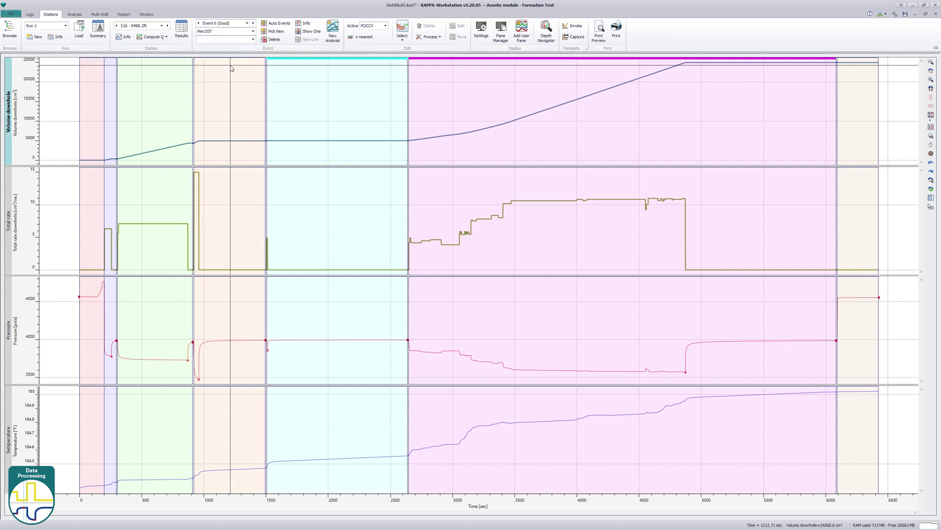
# Start a new analysis for Event 6, define its tool as a dual packer with hw of 3.2 ft, and consult the tool schematic.
pyautogui.click(327, 40)
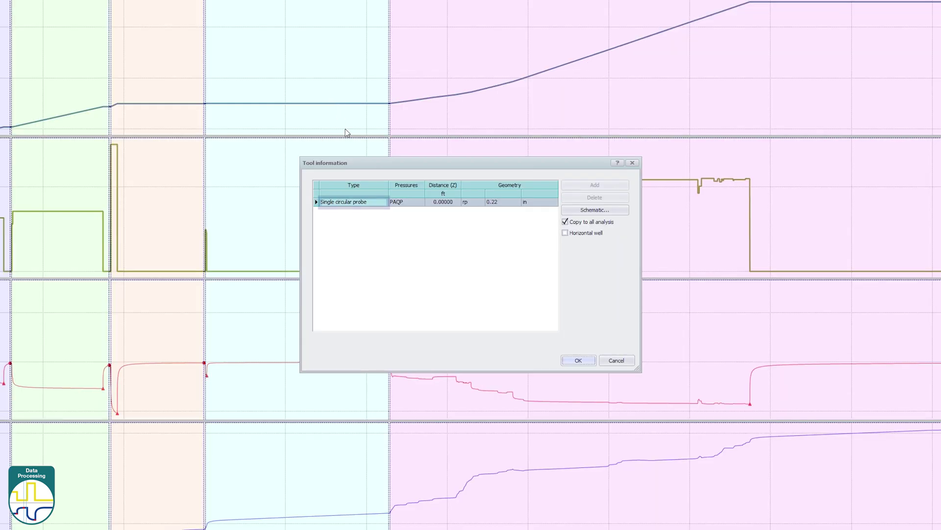
pyautogui.click(375, 201)
pyautogui.click(385, 202)
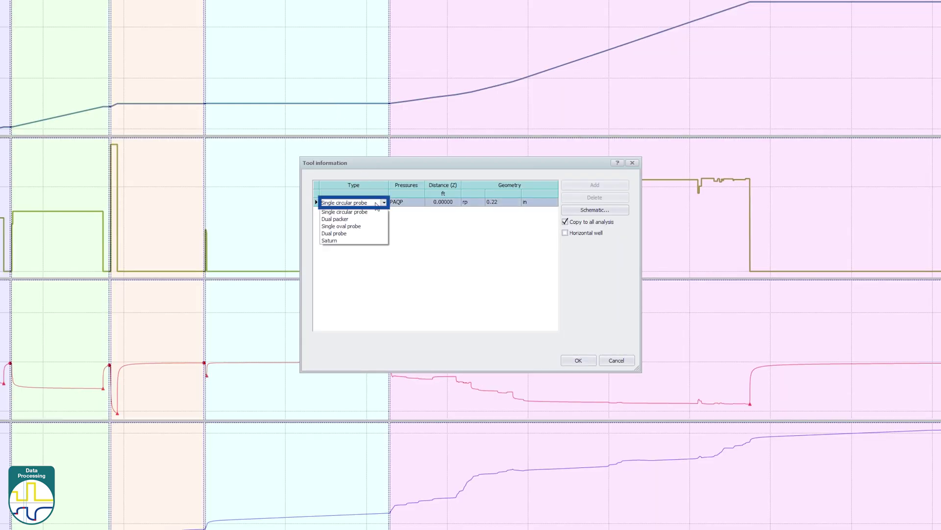
pyautogui.click(355, 224)
pyautogui.click(512, 201)
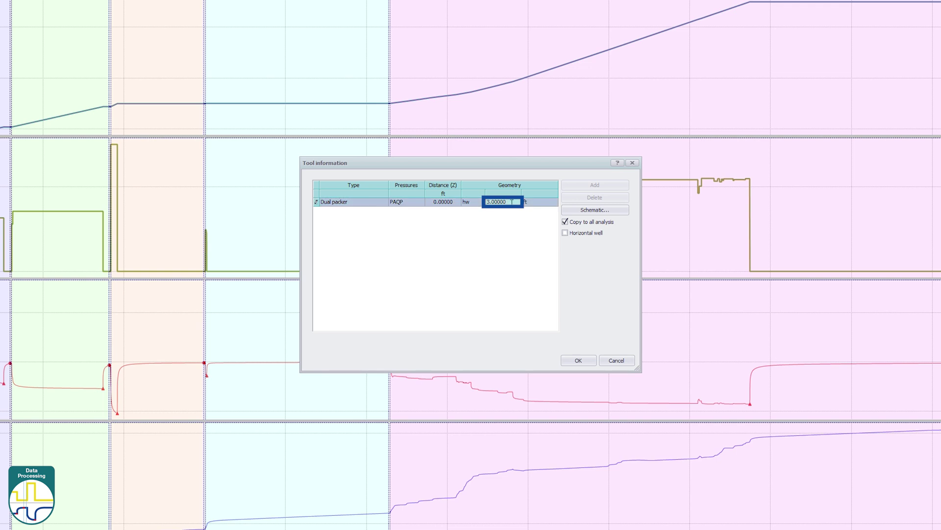
pyautogui.click(608, 210)
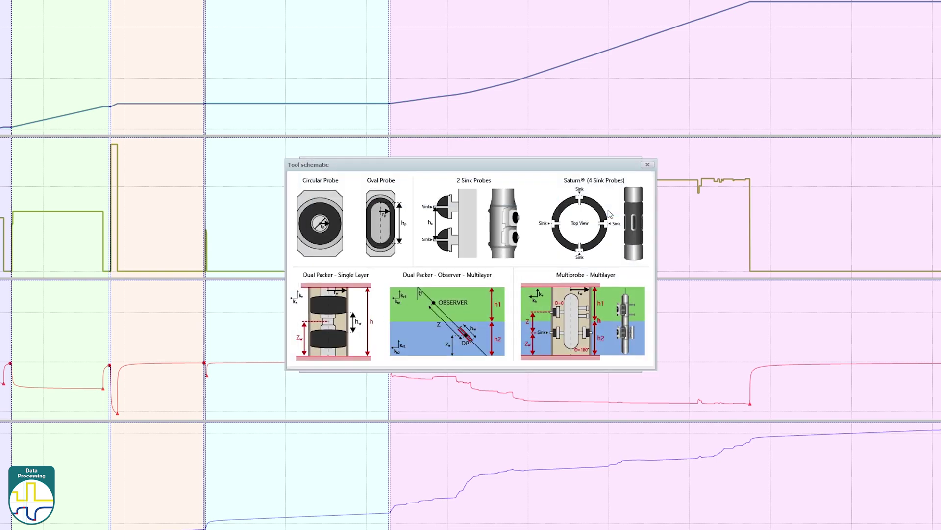
pyautogui.click(647, 164)
pyautogui.click(579, 360)
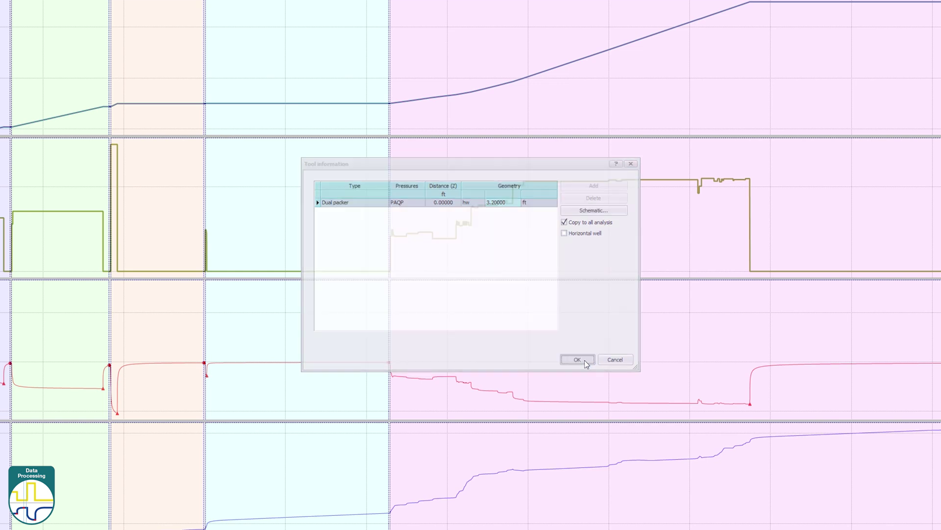
# Set the analysis pay zone to 25 ft and create the analysis, keeping the remaining options at their defaults.
pyautogui.click(490, 290)
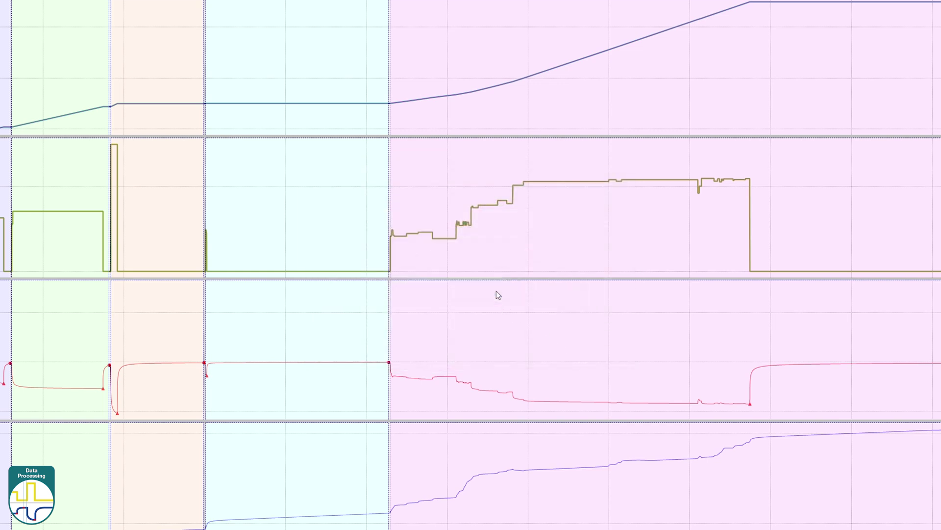
pyautogui.doubleClick(452, 287)
pyautogui.write('25')
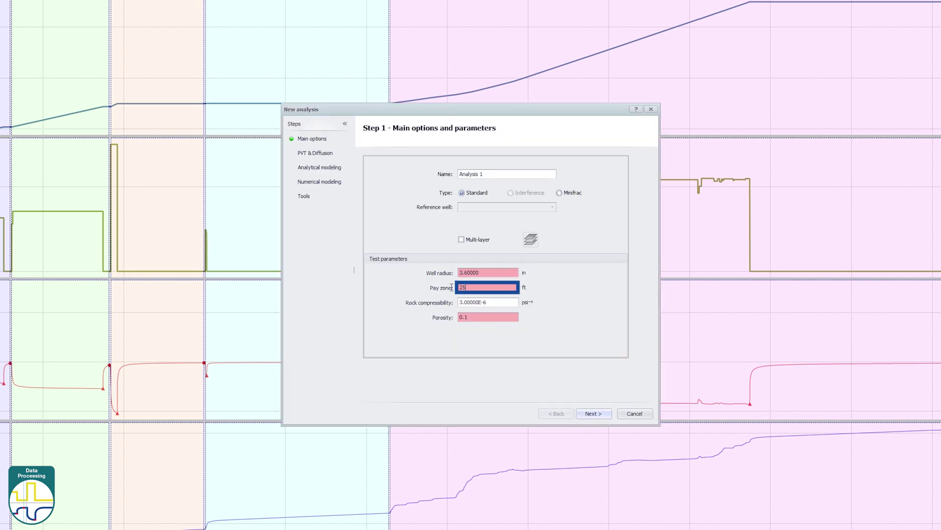
pyautogui.click(593, 413)
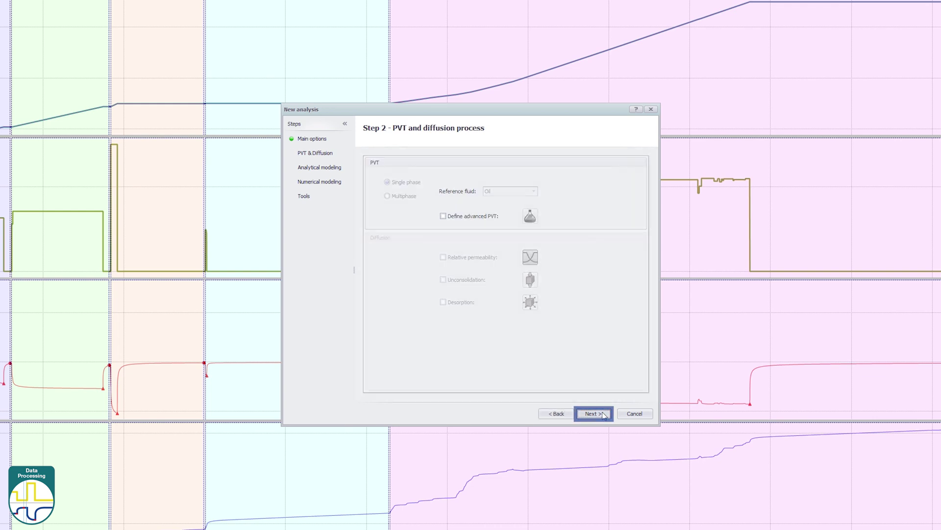
pyautogui.click(593, 413)
pyautogui.click(603, 416)
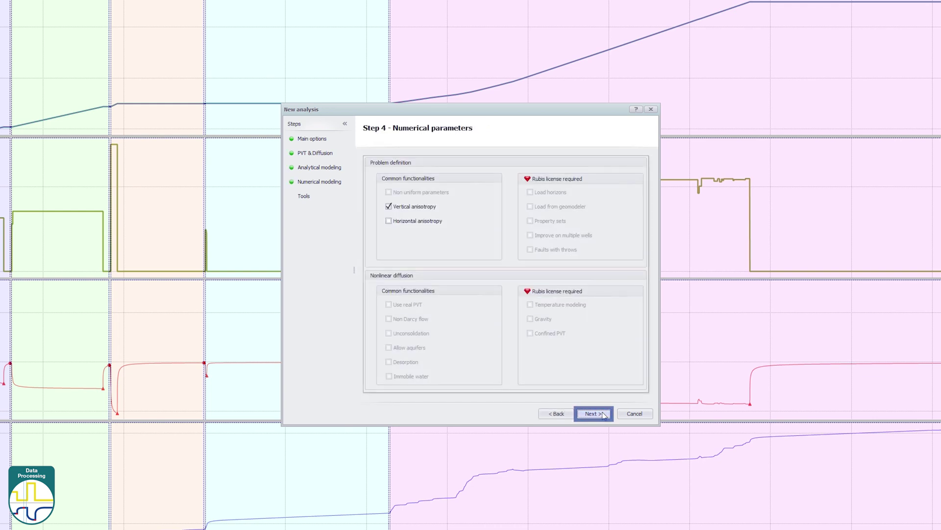
pyautogui.click(603, 416)
pyautogui.click(603, 415)
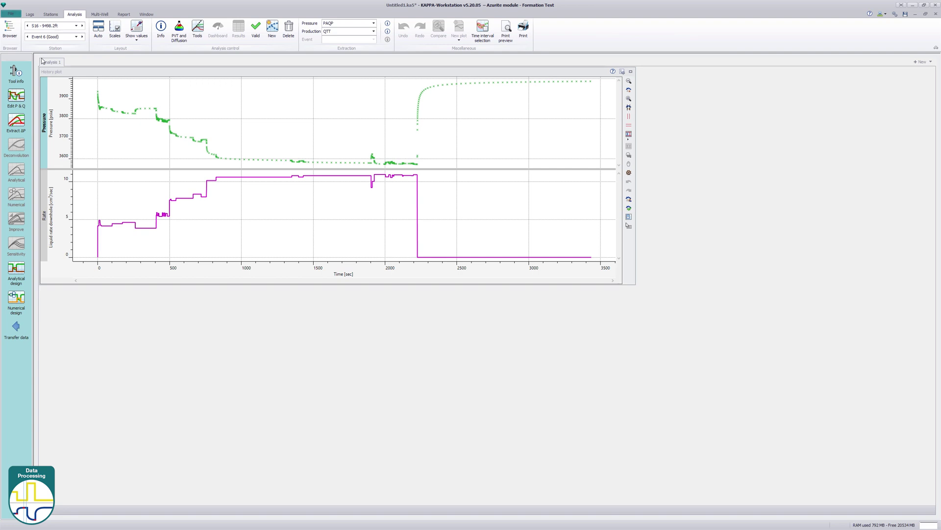
# Synchronize the end of the QTT production with the start of the pressure buildup, at about 2224.3 sec.
pyautogui.click(18, 97)
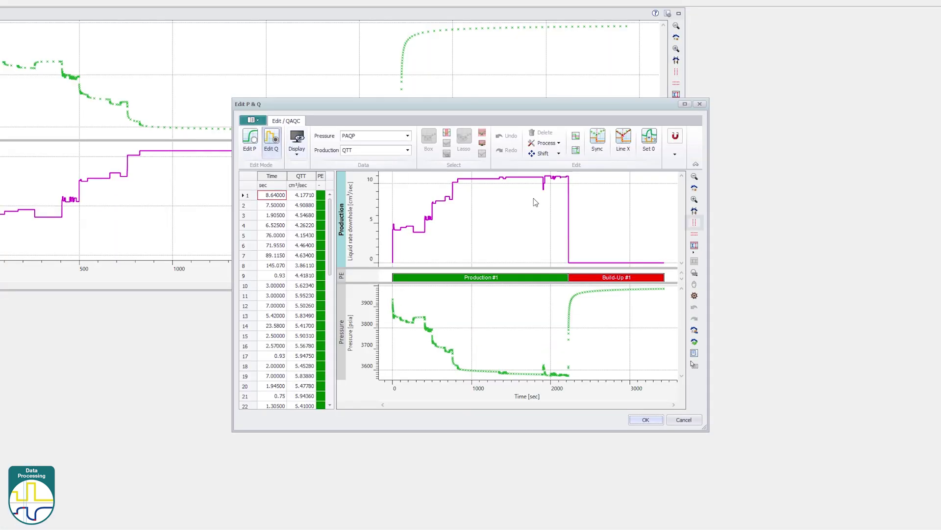
pyautogui.click(695, 222)
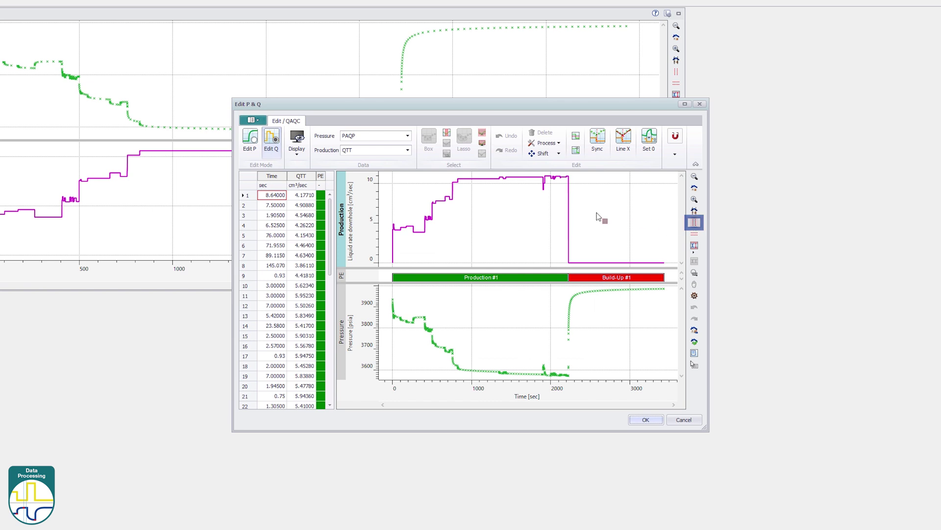
pyautogui.click(569, 216)
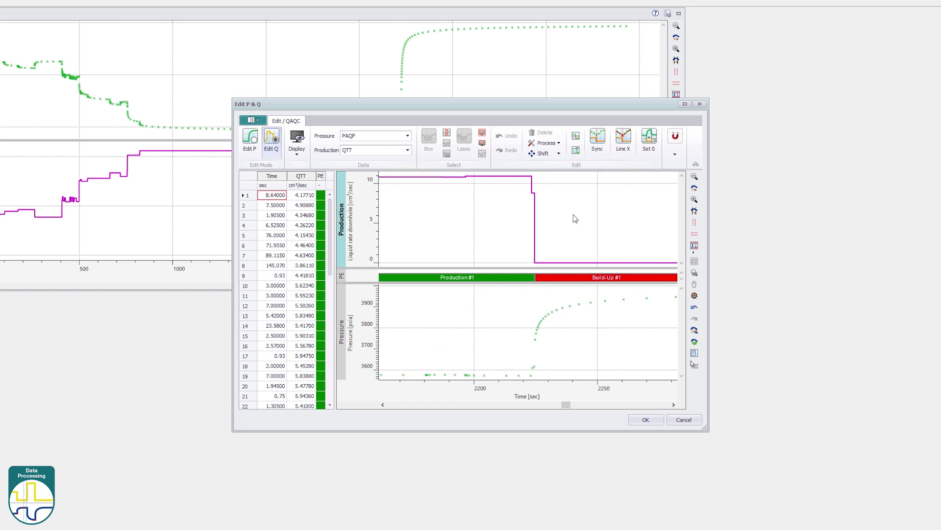
pyautogui.click(531, 220)
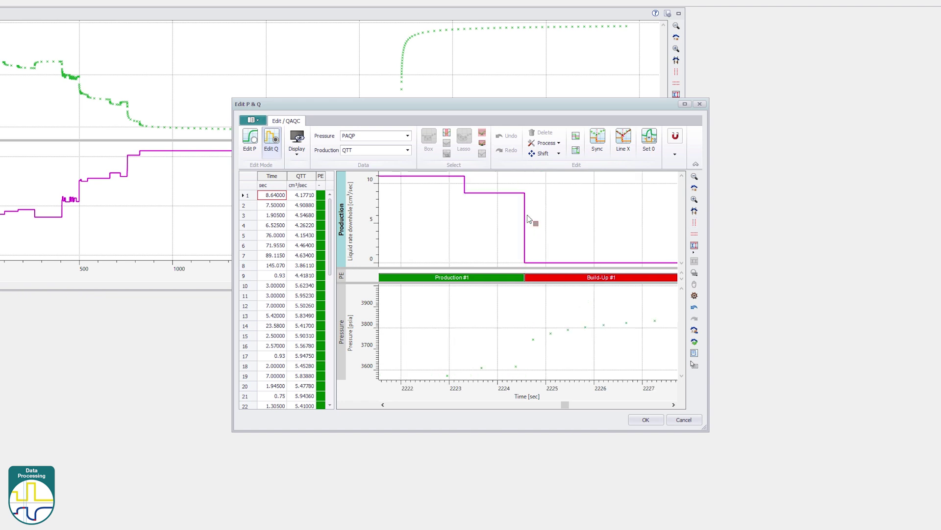
pyautogui.click(597, 139)
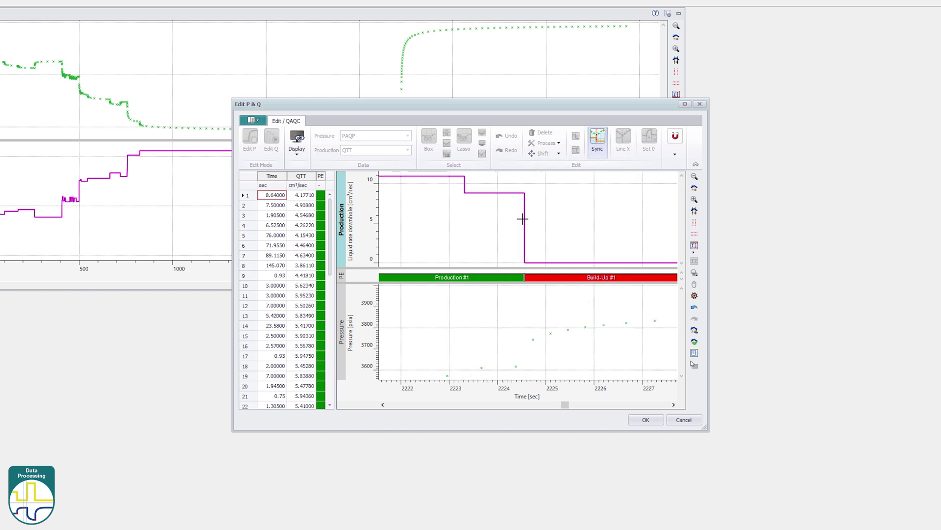
pyautogui.moveTo(524, 219); pyautogui.dragTo(503, 226)
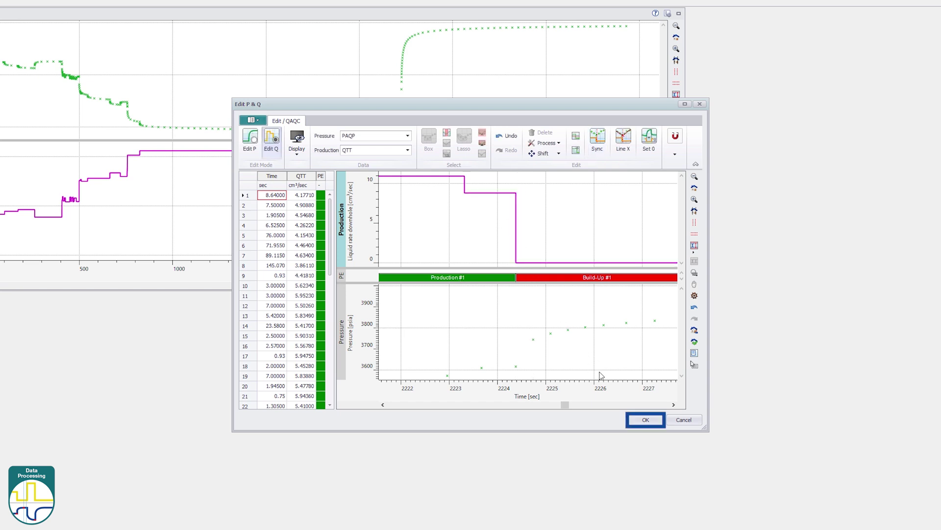
pyautogui.click(638, 420)
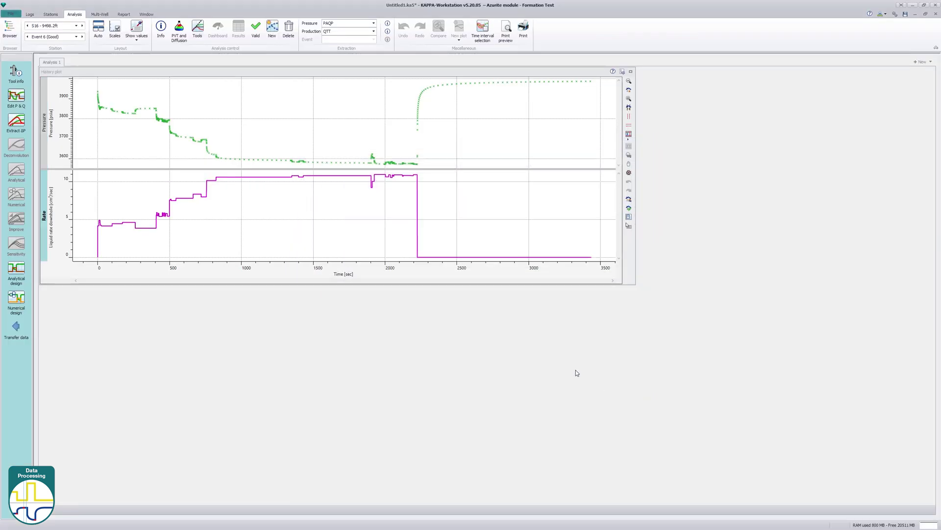
# Extract the pressure response of Build-Up #1 using gauge PAQP and production QTT.
pyautogui.click(19, 120)
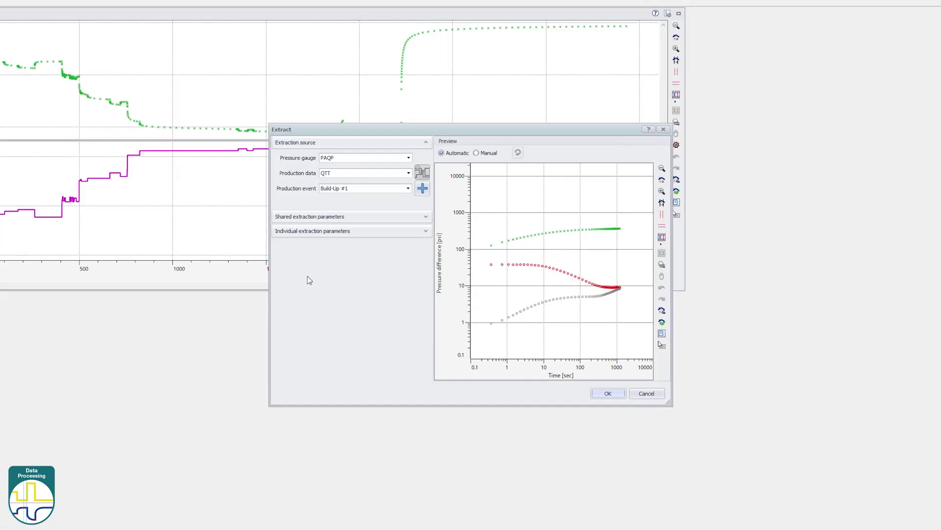
pyautogui.click(570, 364)
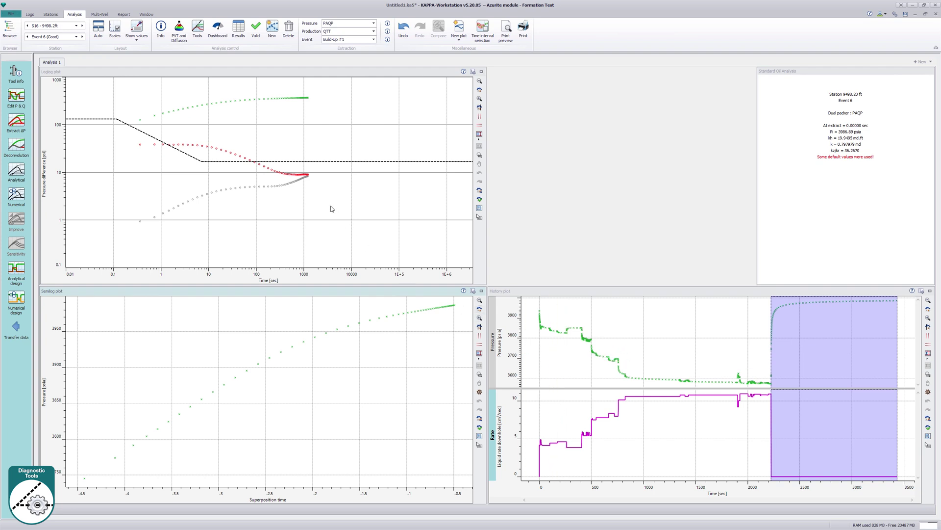
# Fit the radial and spherical flow lines to the loglog derivative and generate the analytical model.
pyautogui.moveTo(305, 164); pyautogui.dragTo(311, 176)
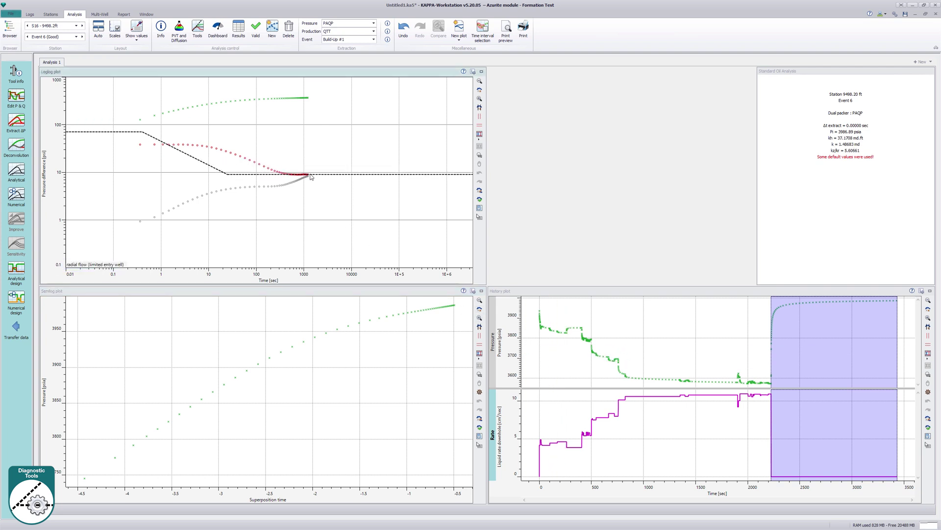
pyautogui.moveTo(208, 167); pyautogui.dragTo(265, 169)
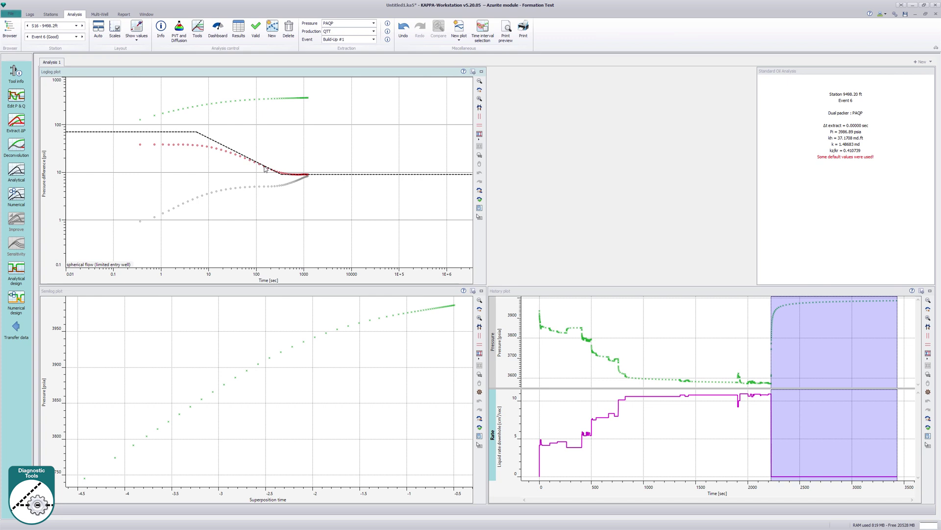
pyautogui.click(16, 169)
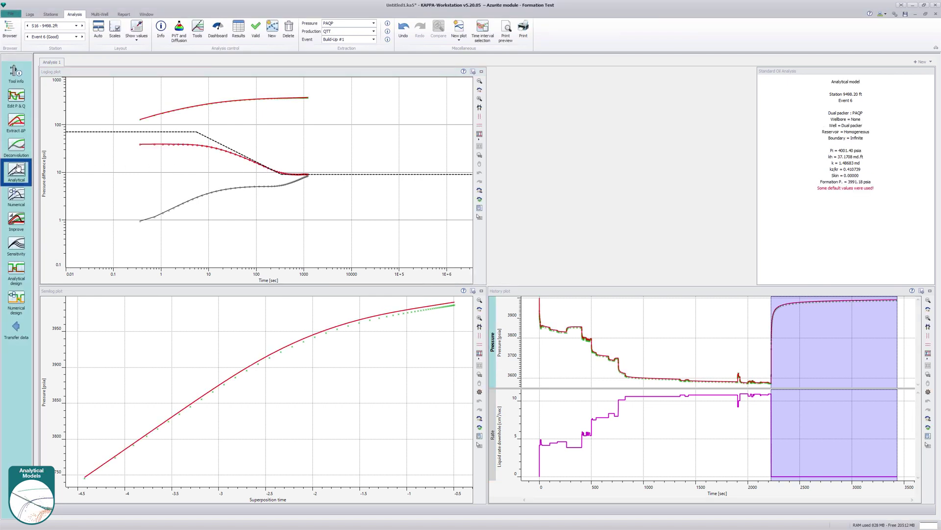
# Improve the model by regression on k and kz/kr only, excluding Skin and hw, and mark the analysis as valid.
pyautogui.click(16, 221)
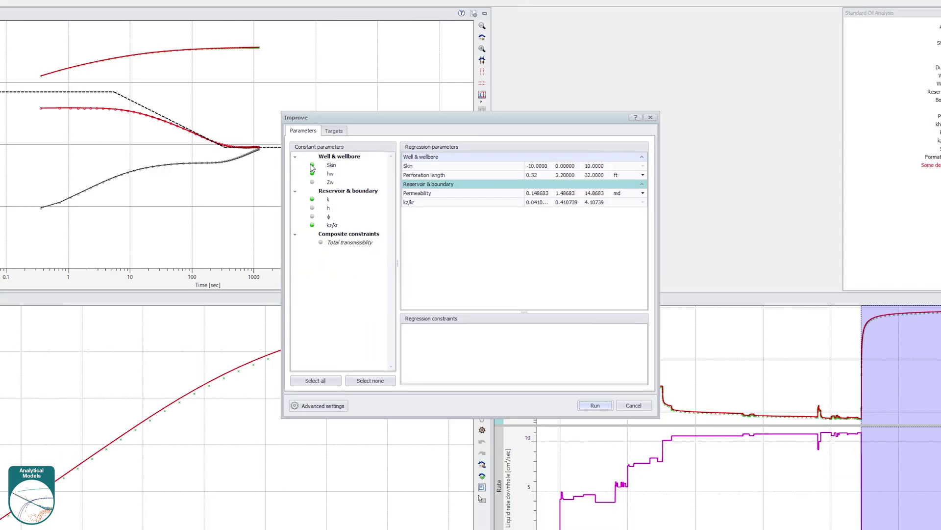
pyautogui.click(312, 165)
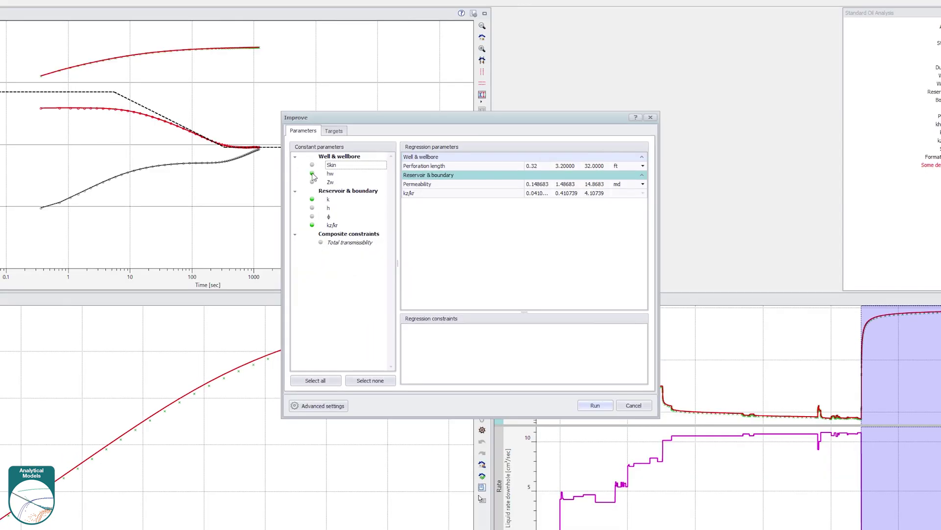
pyautogui.click(313, 174)
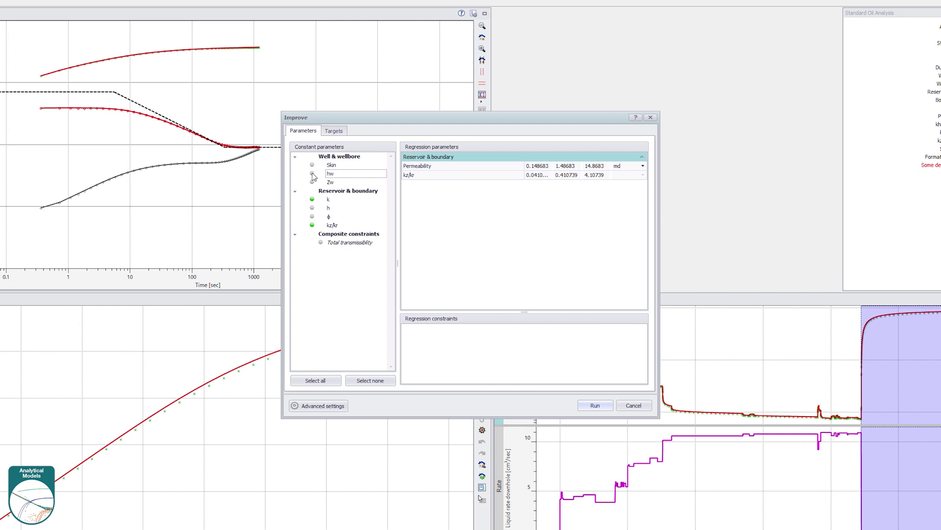
pyautogui.click(593, 406)
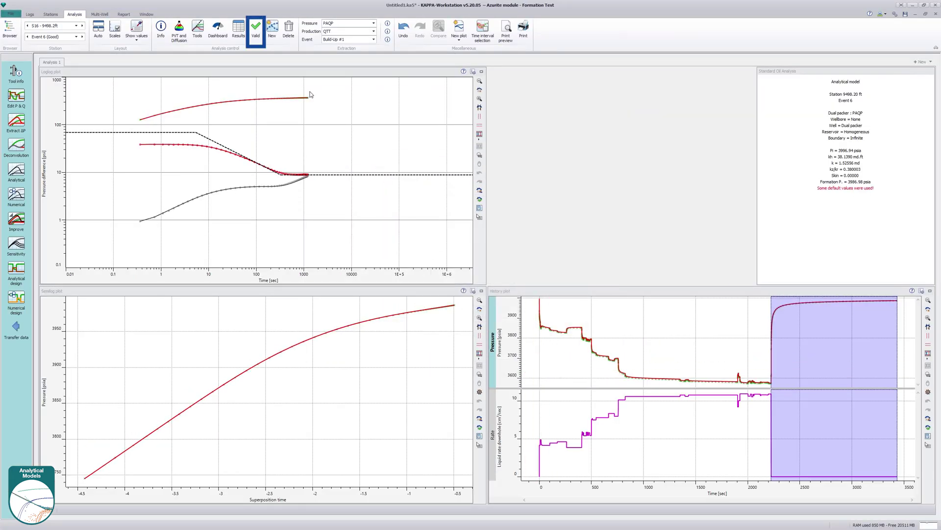
pyautogui.click(259, 43)
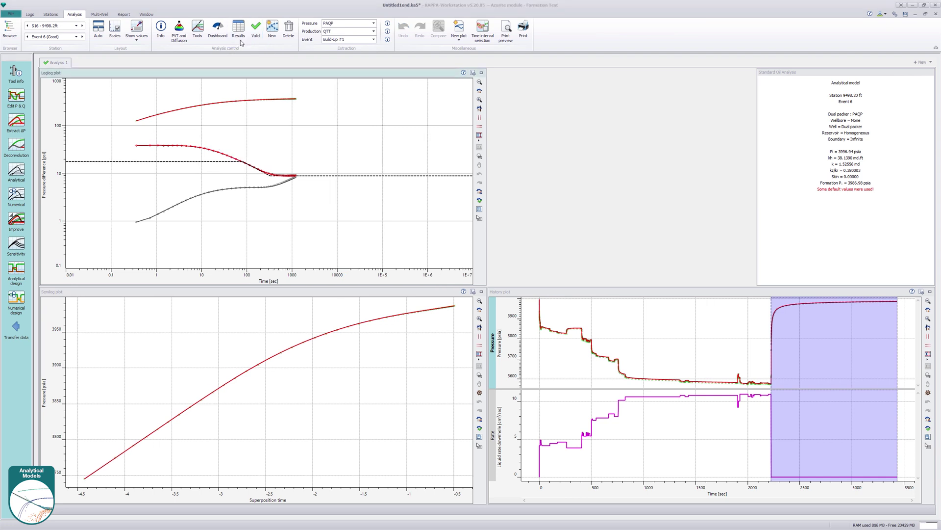
# Examine the full results list of the analysis, enlarging its window, and close it.
pyautogui.click(239, 39)
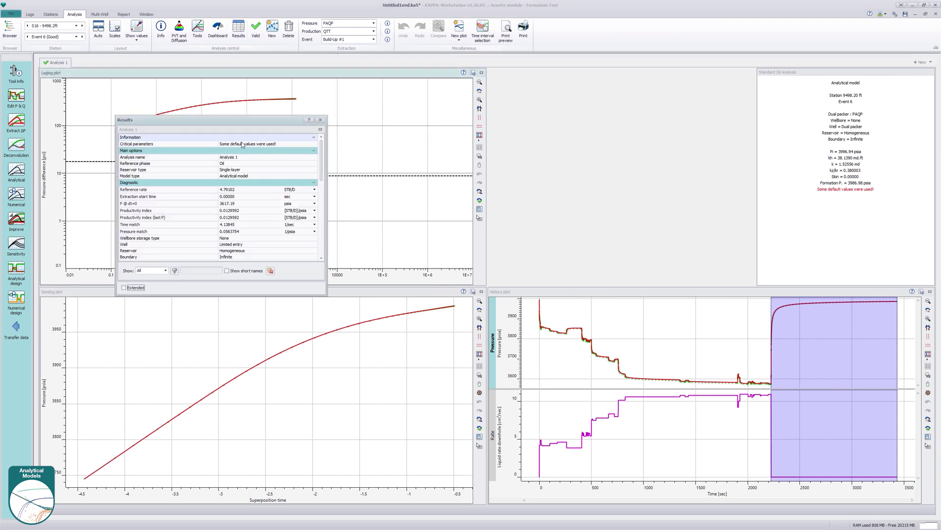
pyautogui.moveTo(243, 297); pyautogui.dragTo(251, 526)
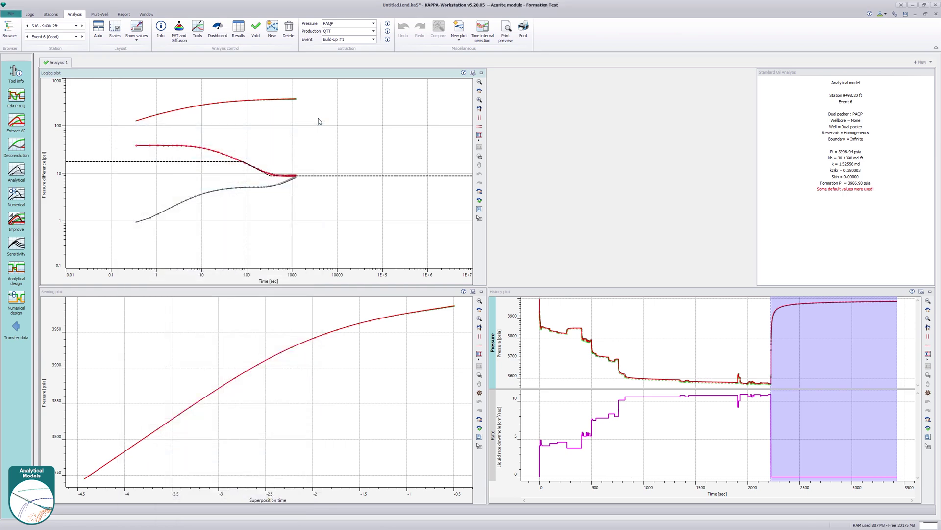
pyautogui.click(319, 120)
# Return to the station data and review the pressure and mobility selected from the analysis in the station results summary.
pyautogui.click(51, 14)
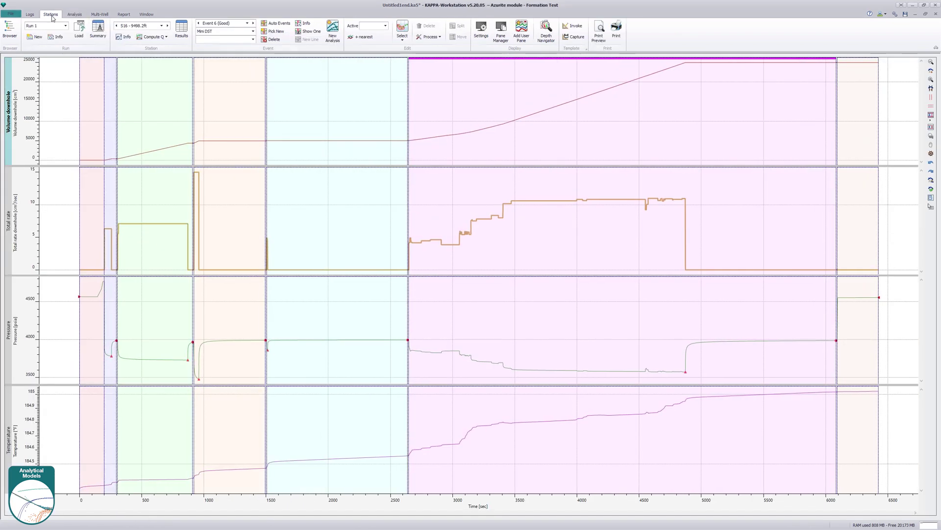
pyautogui.click(181, 30)
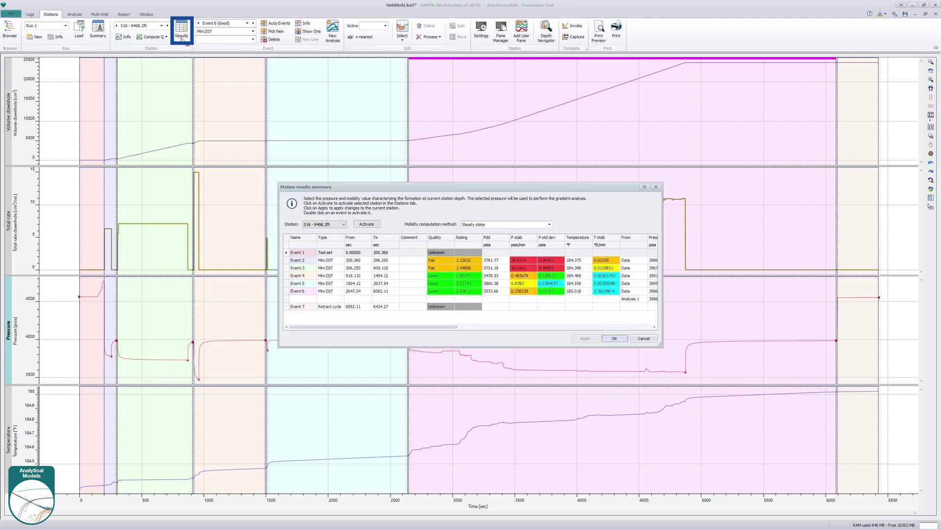
pyautogui.moveTo(662, 260); pyautogui.dragTo(894, 312)
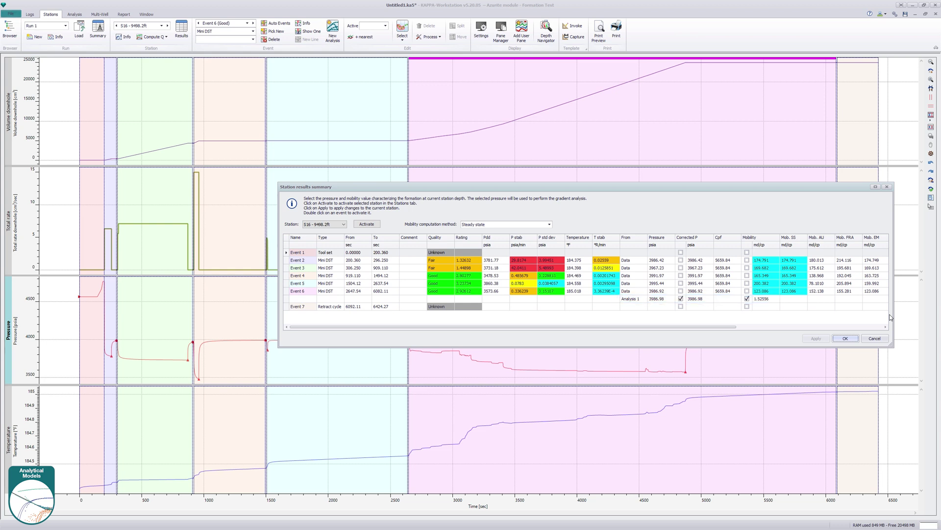
pyautogui.click(853, 339)
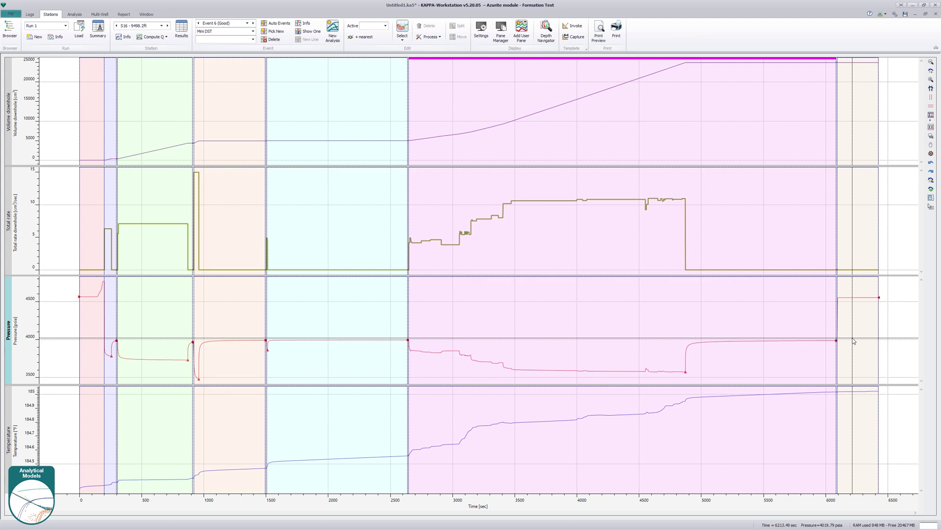
# Review the well results summary across its columns, including the analysis mobility and data source of each station, and close it.
pyautogui.click(101, 39)
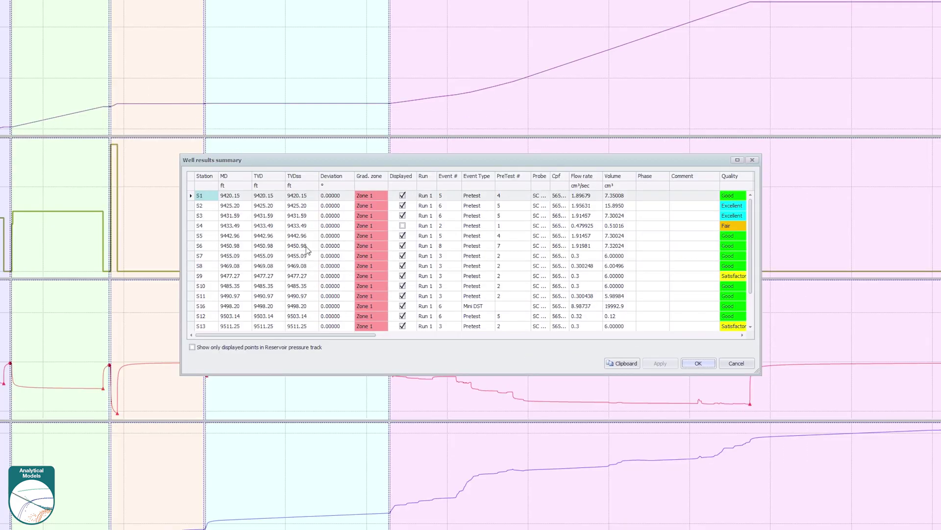
pyautogui.moveTo(392, 319); pyautogui.dragTo(731, 424)
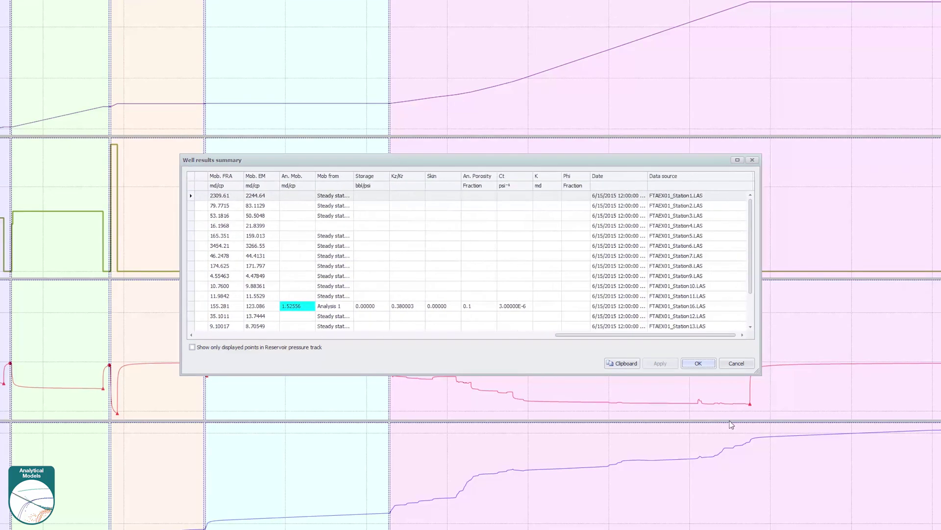
pyautogui.click(698, 363)
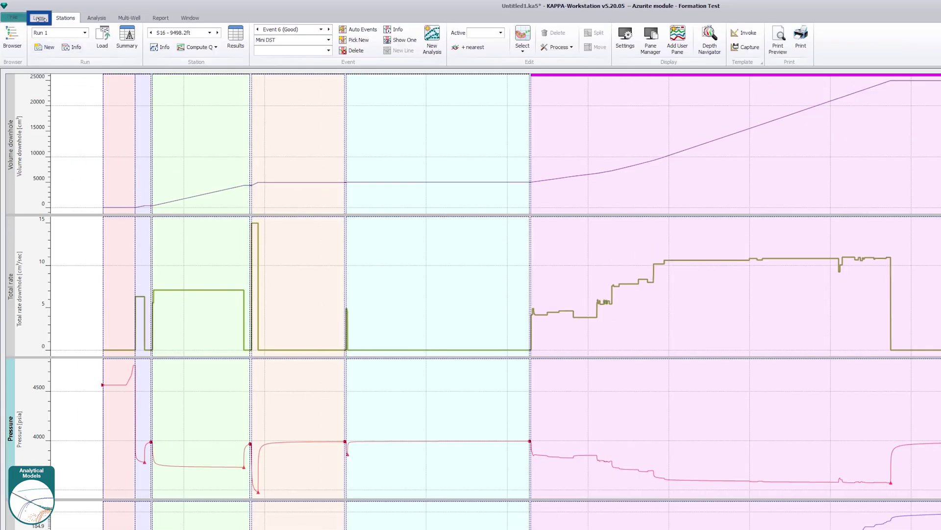
# In the logs view, create a gradient line in Zone 1 through the pressure points of stations S1 to S6.
pyautogui.click(30, 14)
pyautogui.click(212, 49)
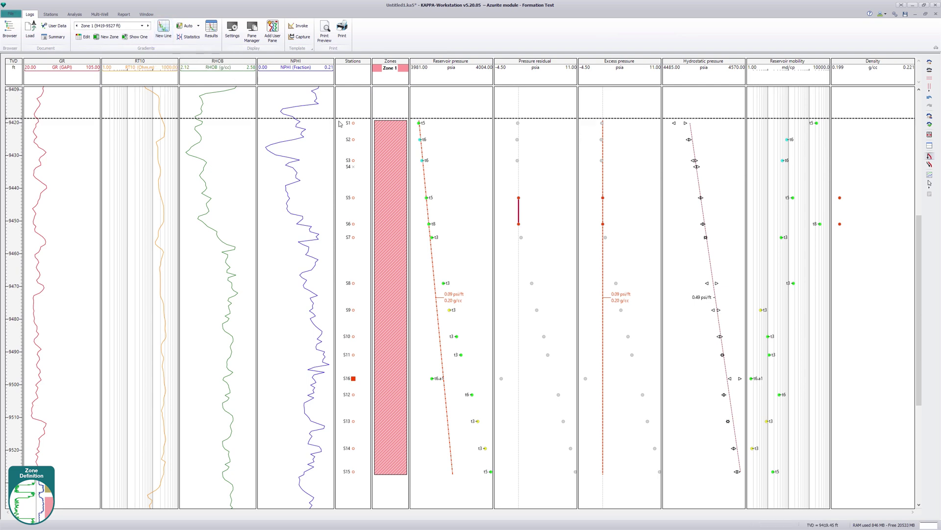
pyautogui.moveTo(350, 189); pyautogui.dragTo(351, 226)
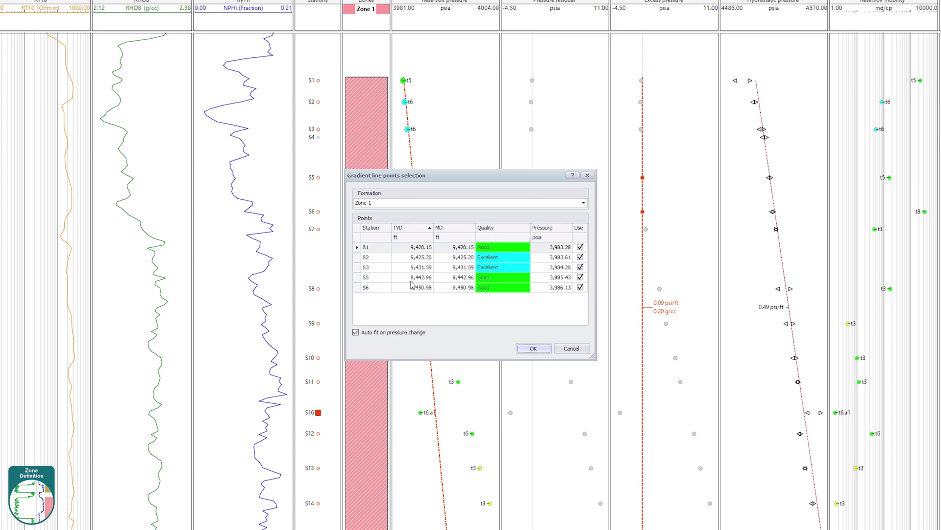
pyautogui.click(534, 348)
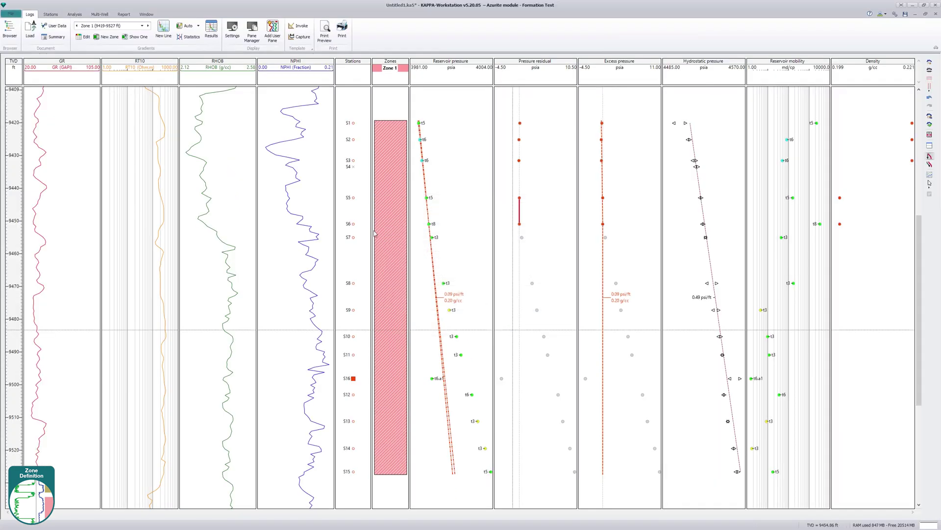
# Create a second Zone 1 gradient line through the pressure points from station S7 down to S15.
pyautogui.click(164, 30)
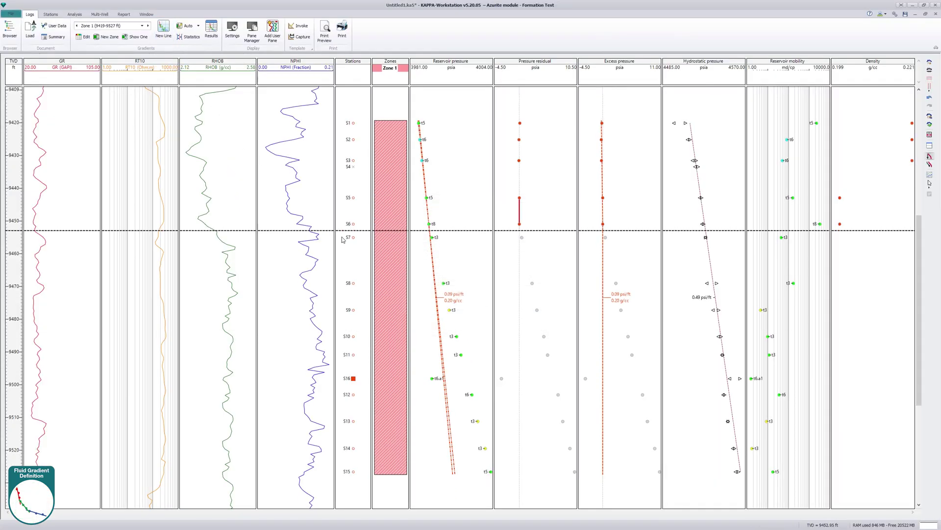
pyautogui.click(343, 469)
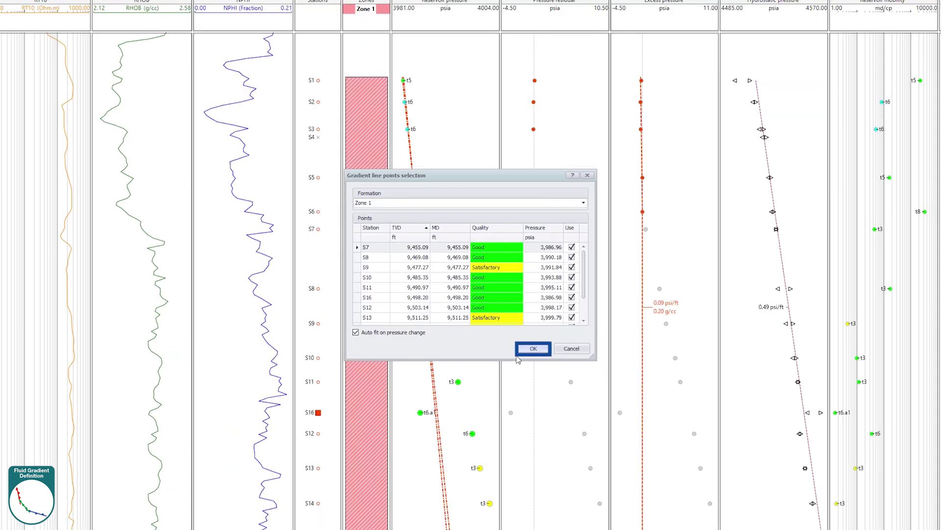
pyautogui.click(515, 330)
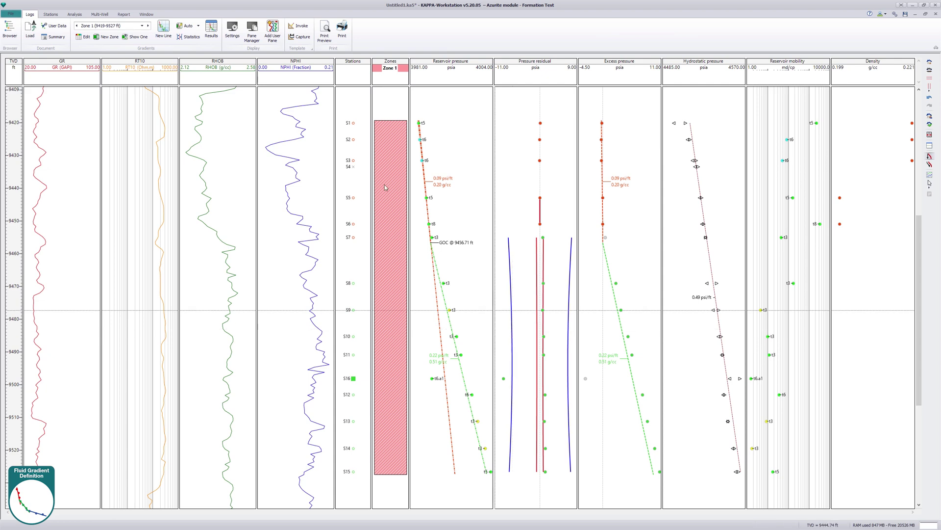
# Add a user pane to the logs and plot the Static Pass channels NPHI and RHOB together in it.
pyautogui.click(277, 41)
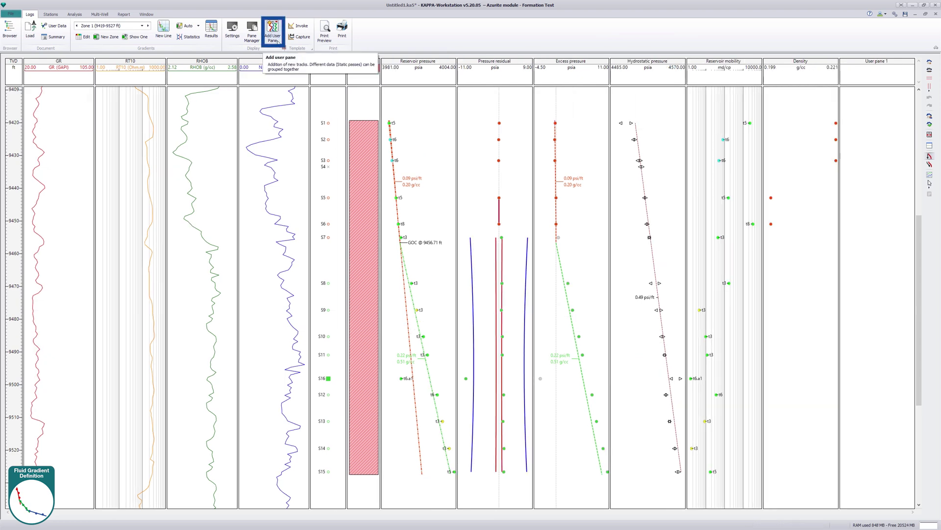
pyautogui.click(14, 40)
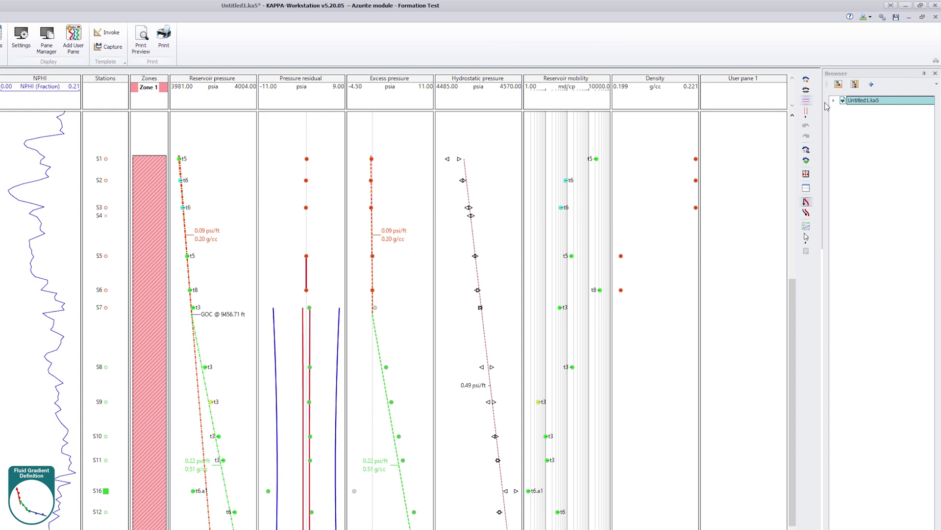
pyautogui.click(834, 100)
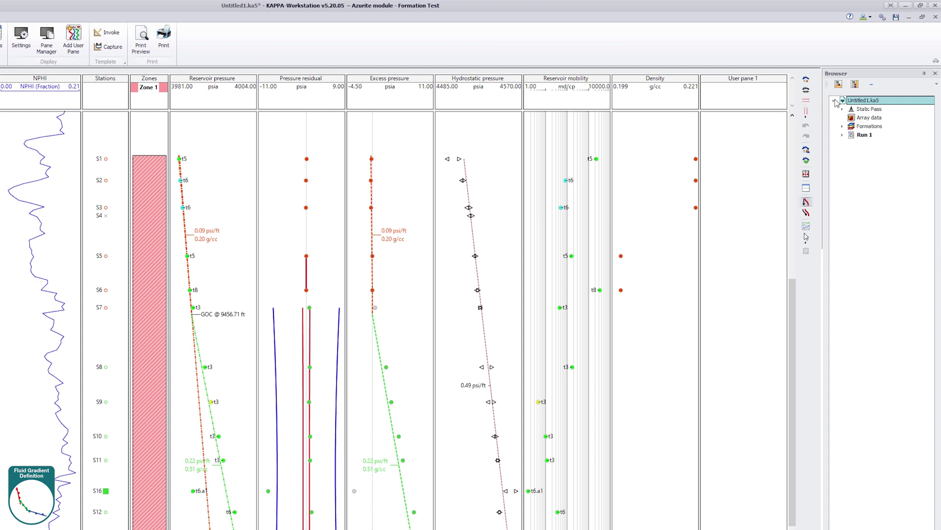
pyautogui.click(843, 109)
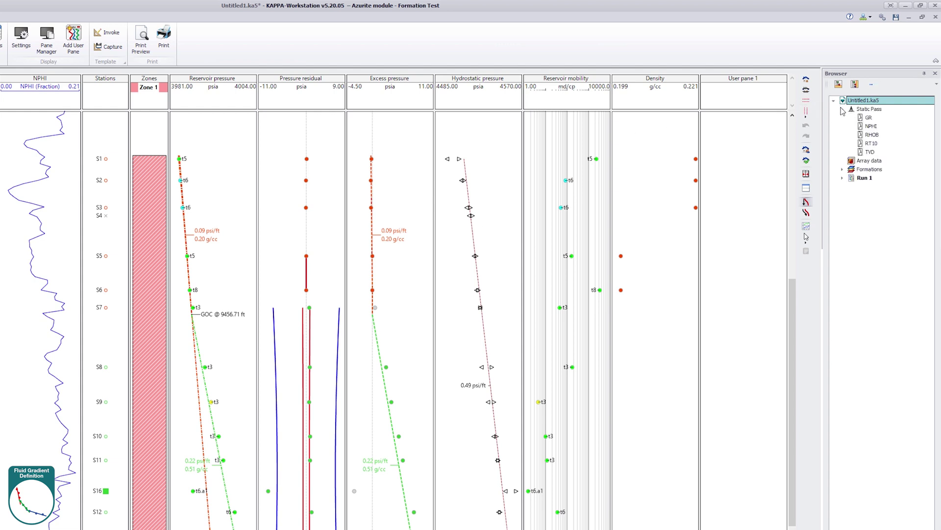
pyautogui.moveTo(871, 126); pyautogui.dragTo(745, 155)
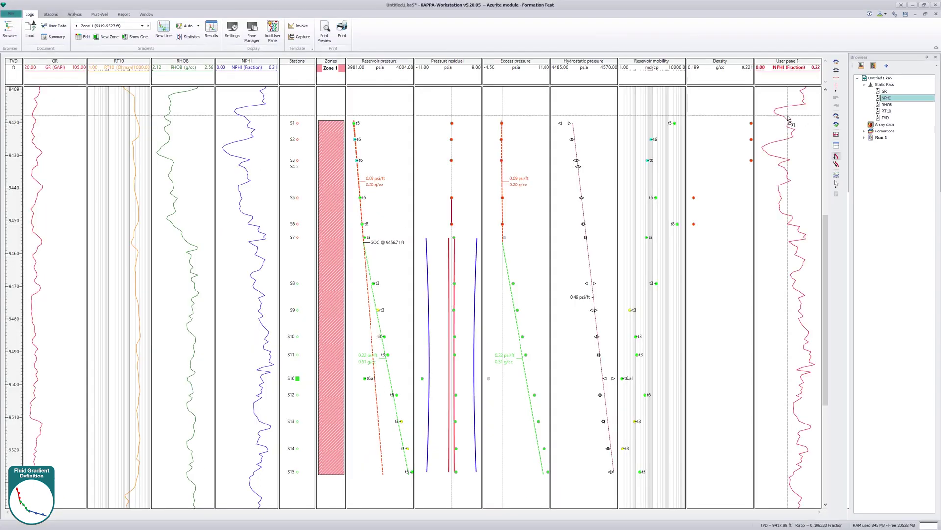
pyautogui.moveTo(788, 120); pyautogui.dragTo(788, 121)
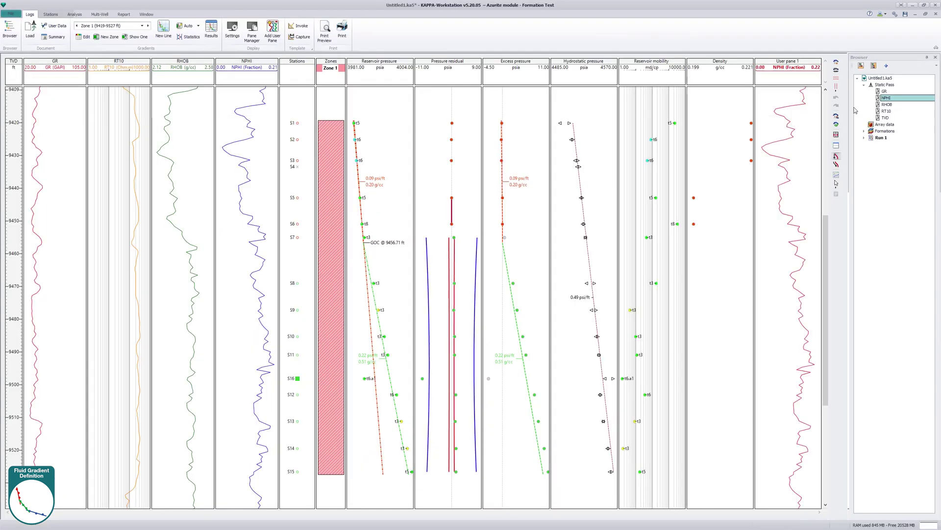
pyautogui.moveTo(887, 105); pyautogui.dragTo(807, 123)
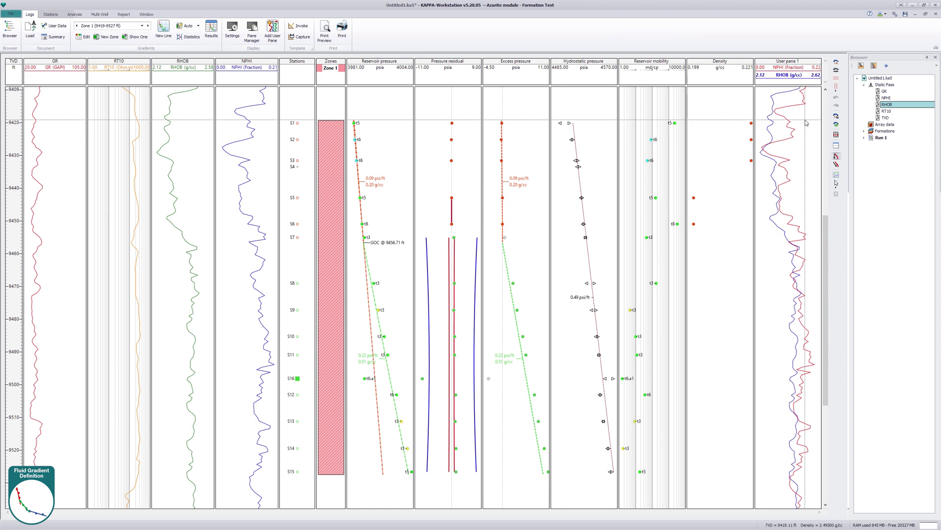
# In the user pane's horizontal scale settings, set the RHOB active window to 1.95 to 2.95 g/cc.
pyautogui.rightClick(814, 141)
pyautogui.moveTo(833, 160)
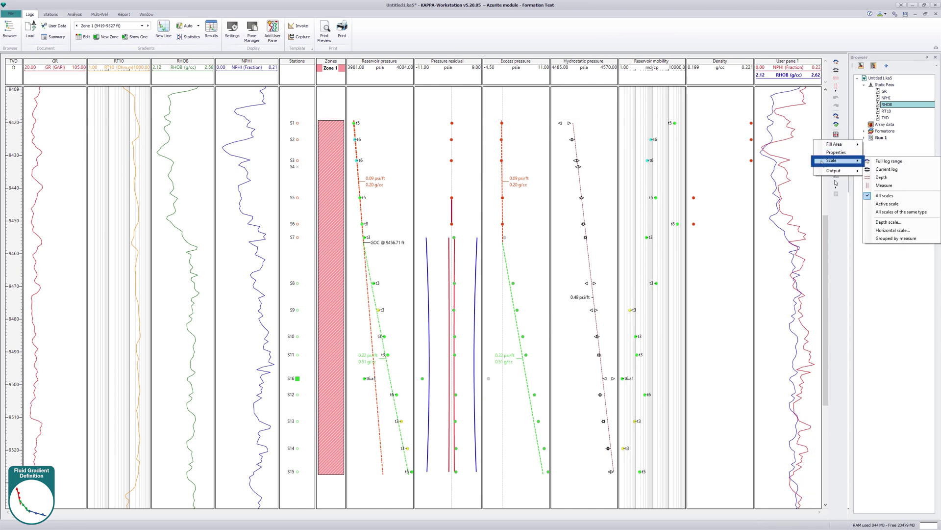
pyautogui.click(910, 228)
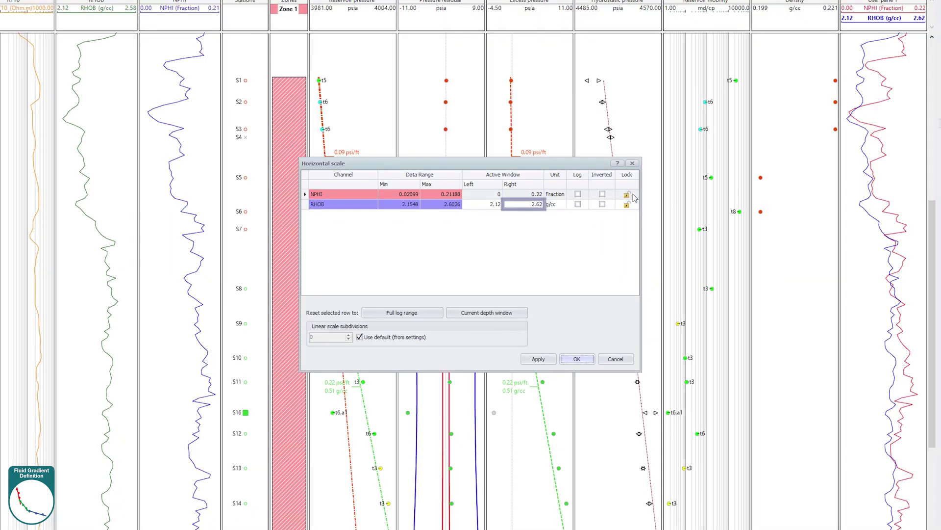
pyautogui.click(527, 222)
pyautogui.write('2.95')
pyautogui.hotkey('shift', 'Tab')
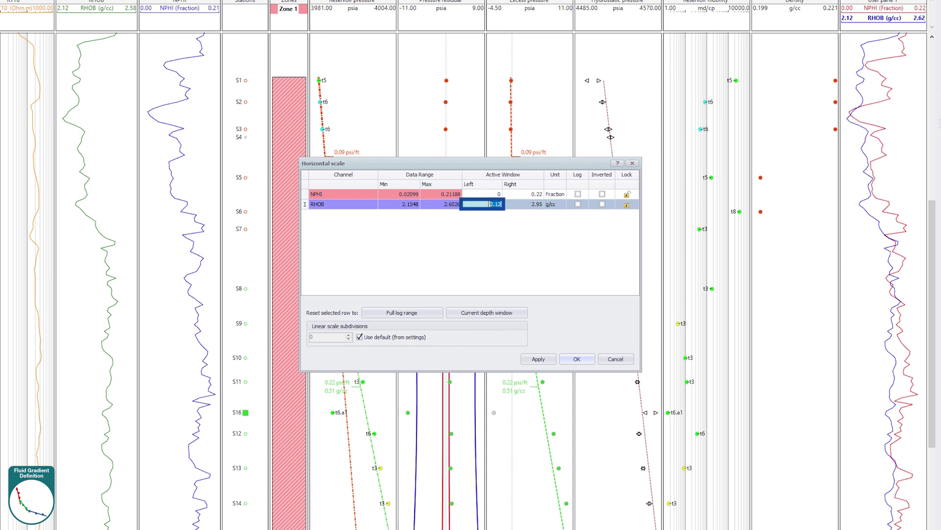
# Set the NPHI active window from 0.45 to -0.15, lock both channel scales, and apply the horizontal scale.
pyautogui.click(492, 195)
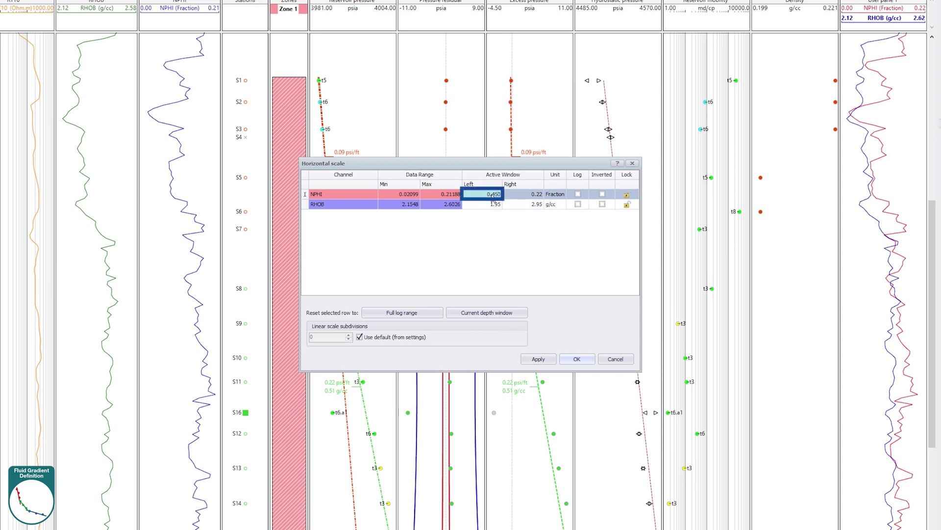
pyautogui.write('0.450')
pyautogui.click(539, 194)
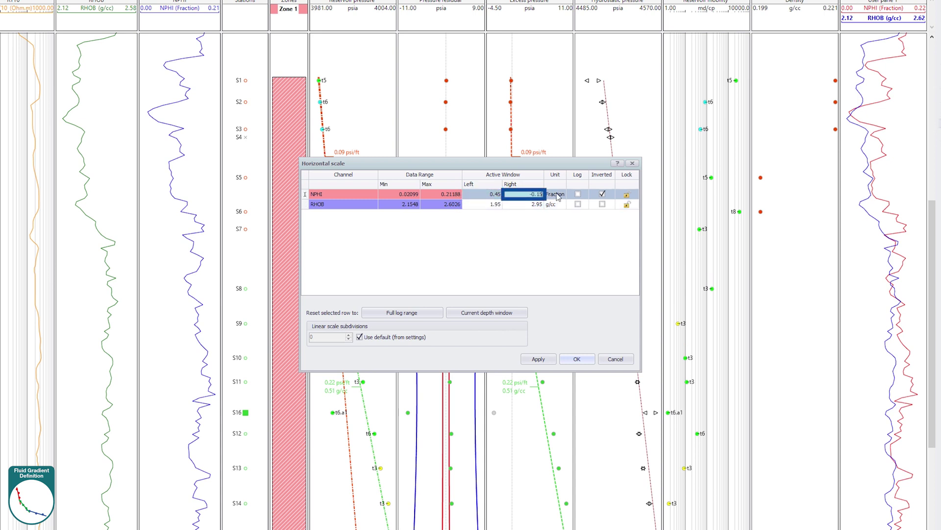
pyautogui.write('-0.15')
pyautogui.click(626, 194)
pyautogui.click(627, 204)
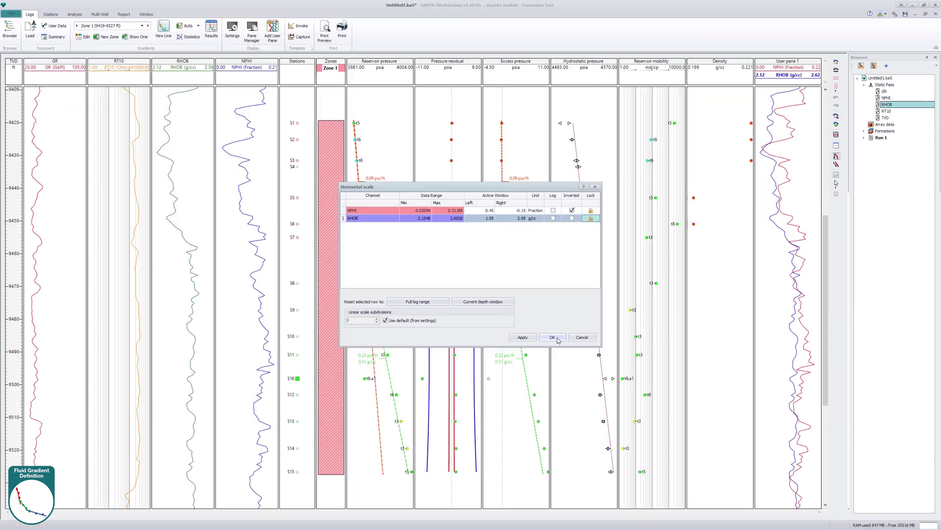
pyautogui.click(554, 338)
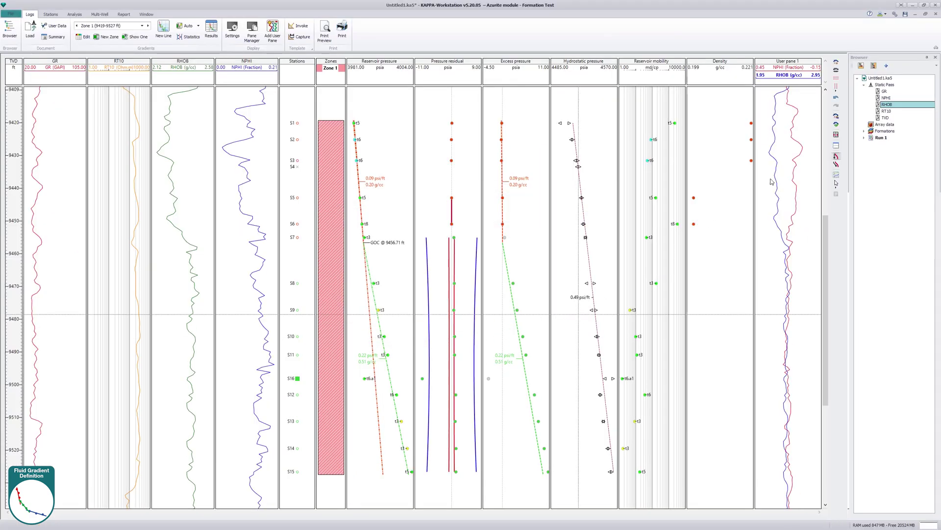
# Close the browser and create a fill area between NPHI and RHOB in the user pane, always coloured SeaShell.
pyautogui.click(936, 57)
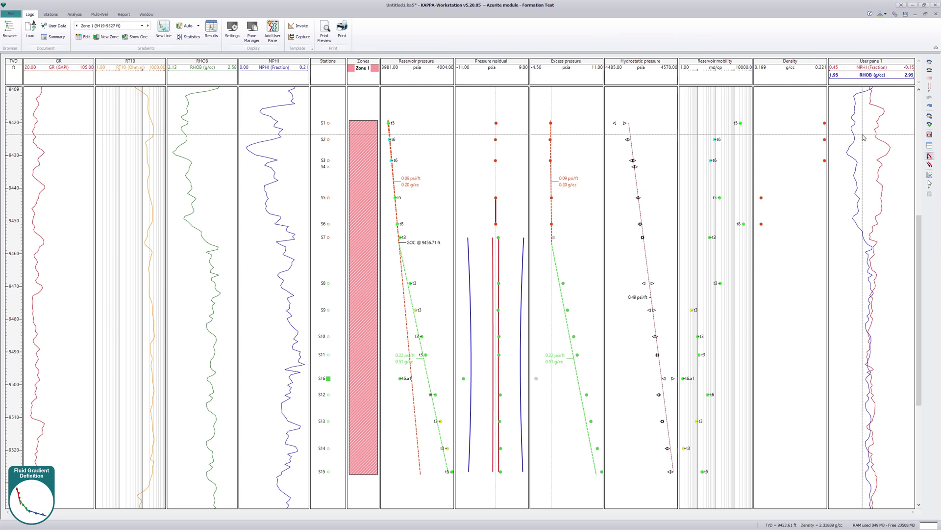
pyautogui.rightClick(863, 135)
pyautogui.moveTo(884, 140)
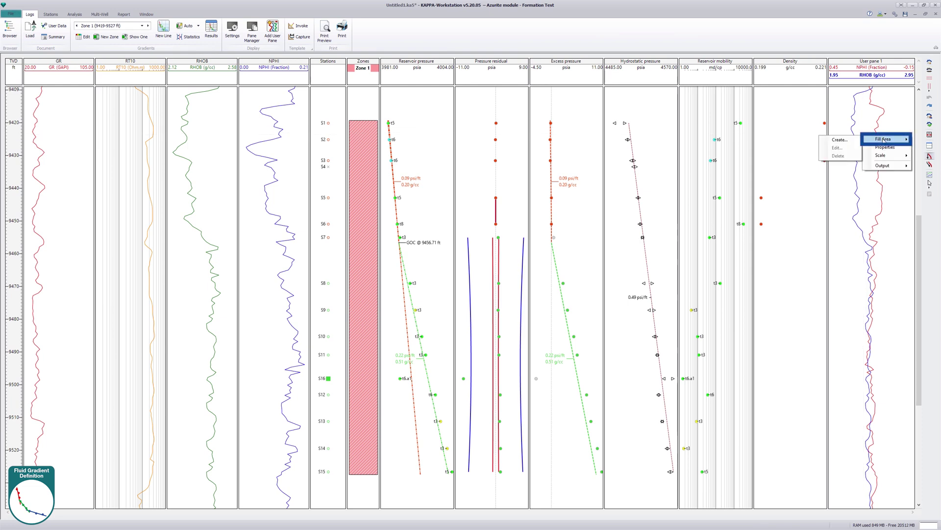
pyautogui.click(840, 139)
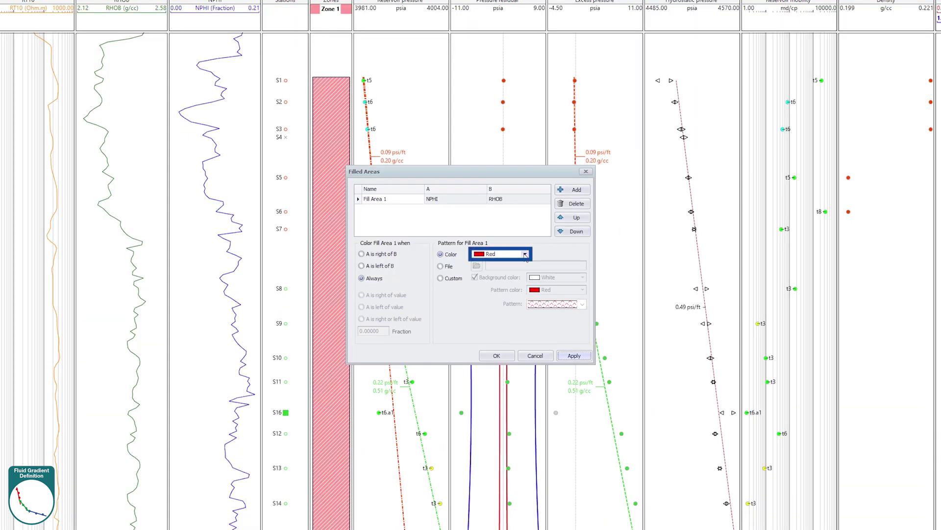
pyautogui.click(525, 255)
pyautogui.moveTo(593, 284); pyautogui.dragTo(592, 299)
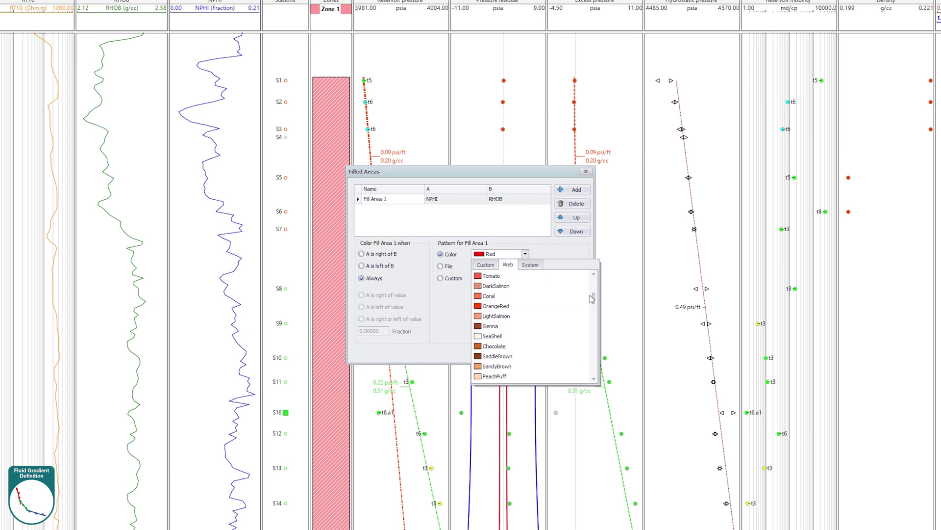
pyautogui.click(493, 325)
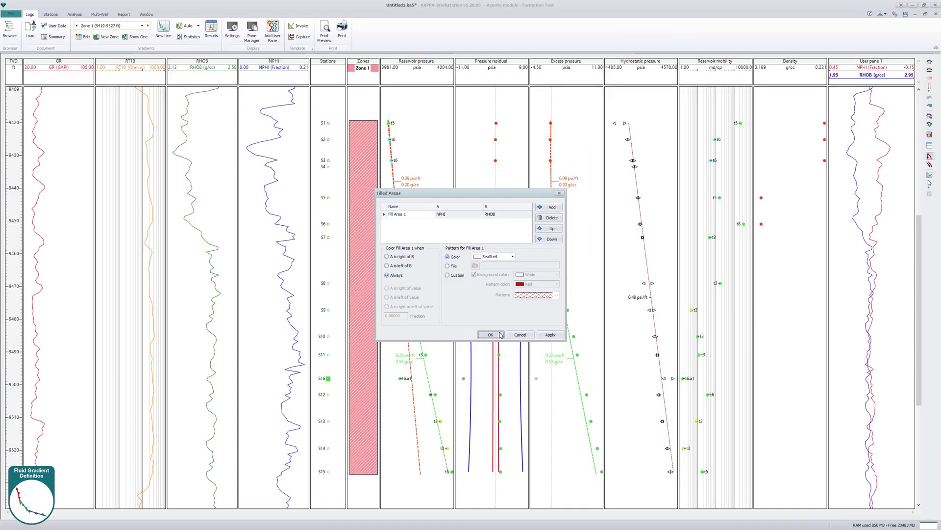
pyautogui.click(501, 334)
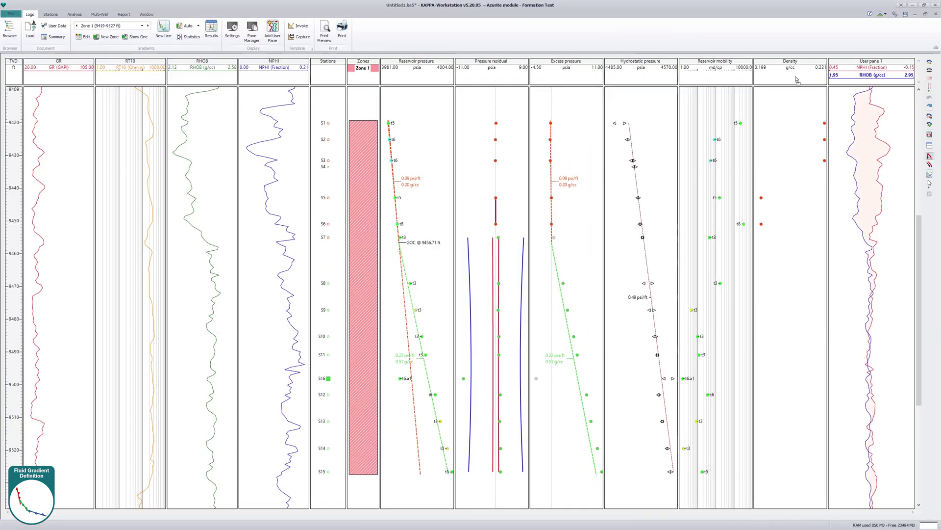
# Move the Reservoir pressure track between the Density track and User pane 1.
pyautogui.moveTo(796, 80); pyautogui.dragTo(795, 52)
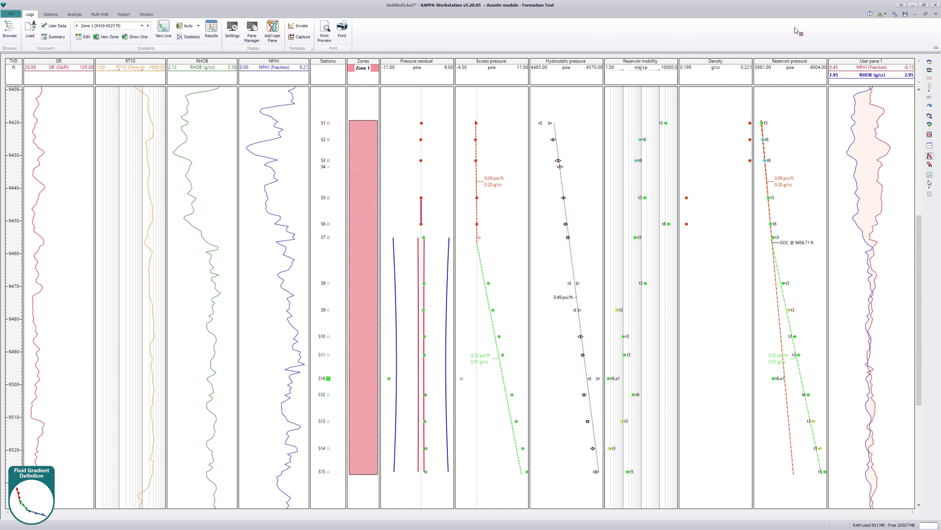